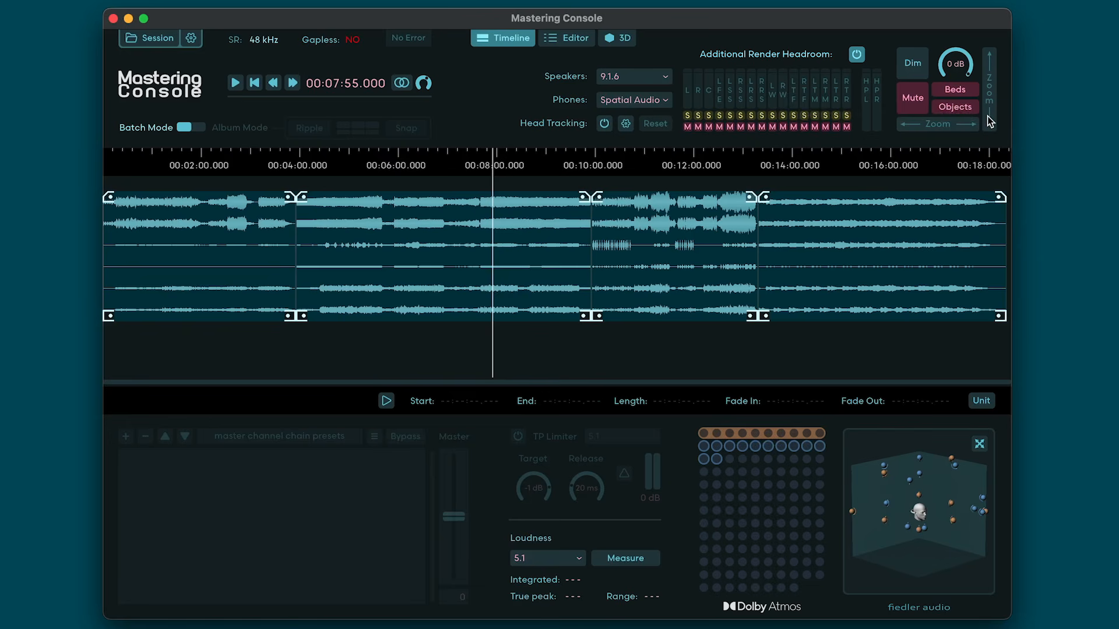
# Examine the four clips on the timeline at different horizontal zoom levels, finishing with all clips in view.
pyautogui.moveTo(989, 119)
pyautogui.mouseDown()
pyautogui.moveTo(991, 92)
pyautogui.moveTo(984, 127)
pyautogui.mouseUp()
pyautogui.moveTo(954, 124)
pyautogui.mouseDown()
pyautogui.moveTo(883, 128)
pyautogui.moveTo(958, 133)
pyautogui.mouseUp()
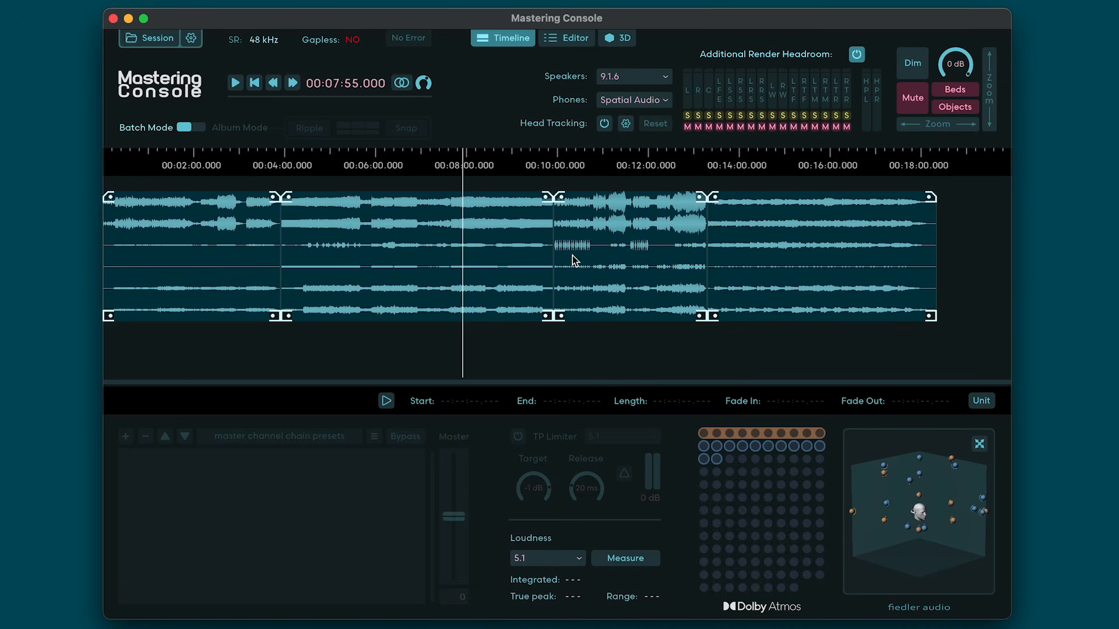
pyautogui.scroll(4, 573, 255)
pyautogui.scroll(-3, 573, 255)
pyautogui.scroll(2, 573, 260)
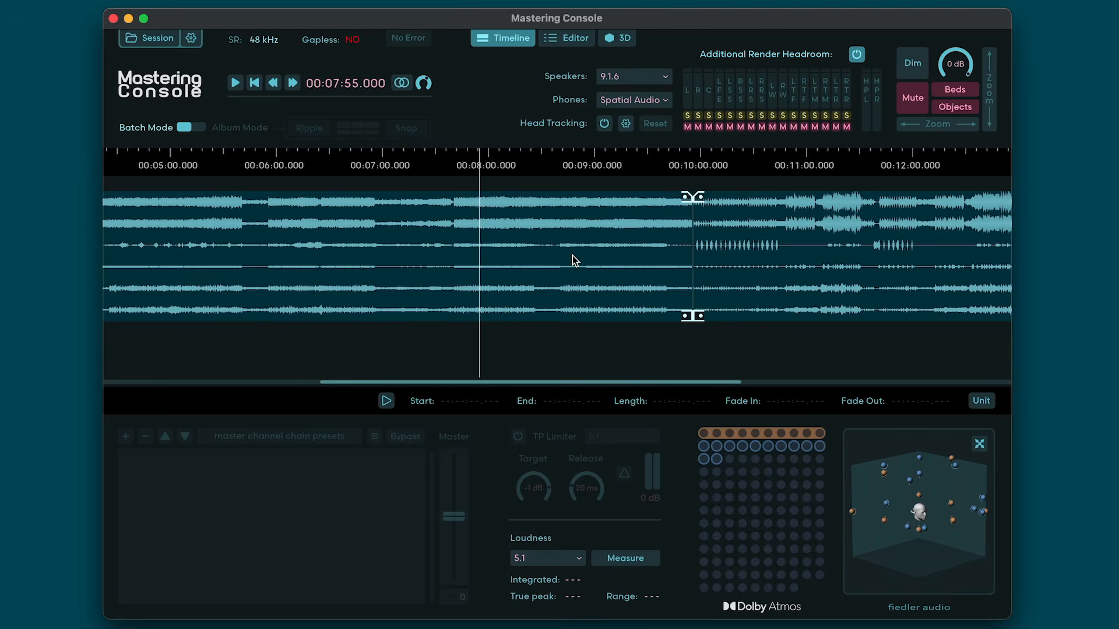
pyautogui.scroll(-5, 572, 255)
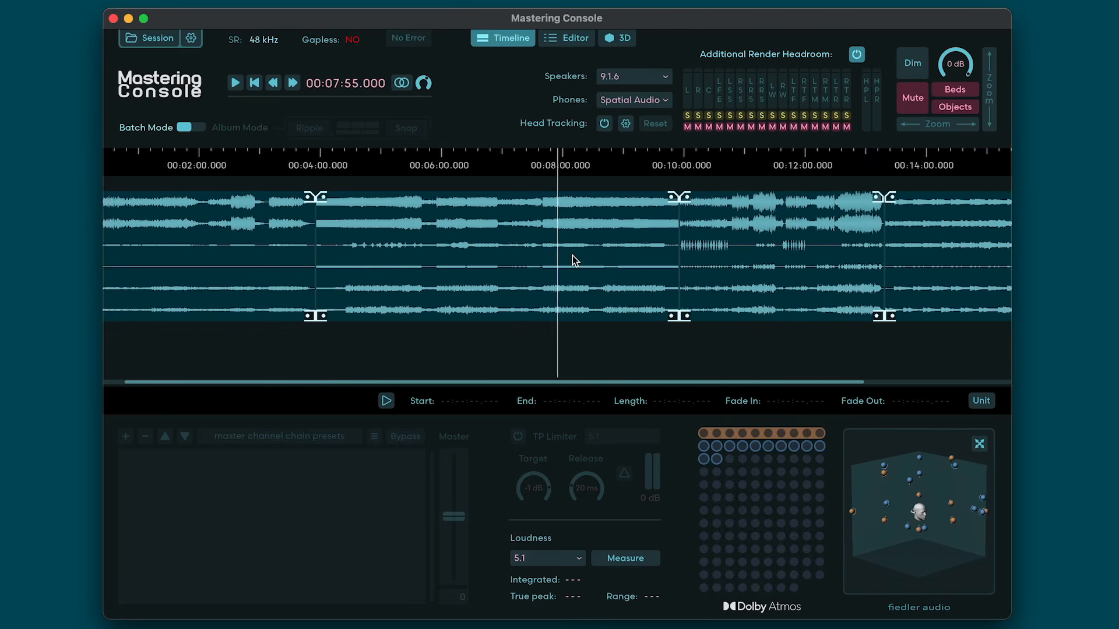
pyautogui.scroll(6, 573, 255)
pyautogui.scroll(-4, 573, 255)
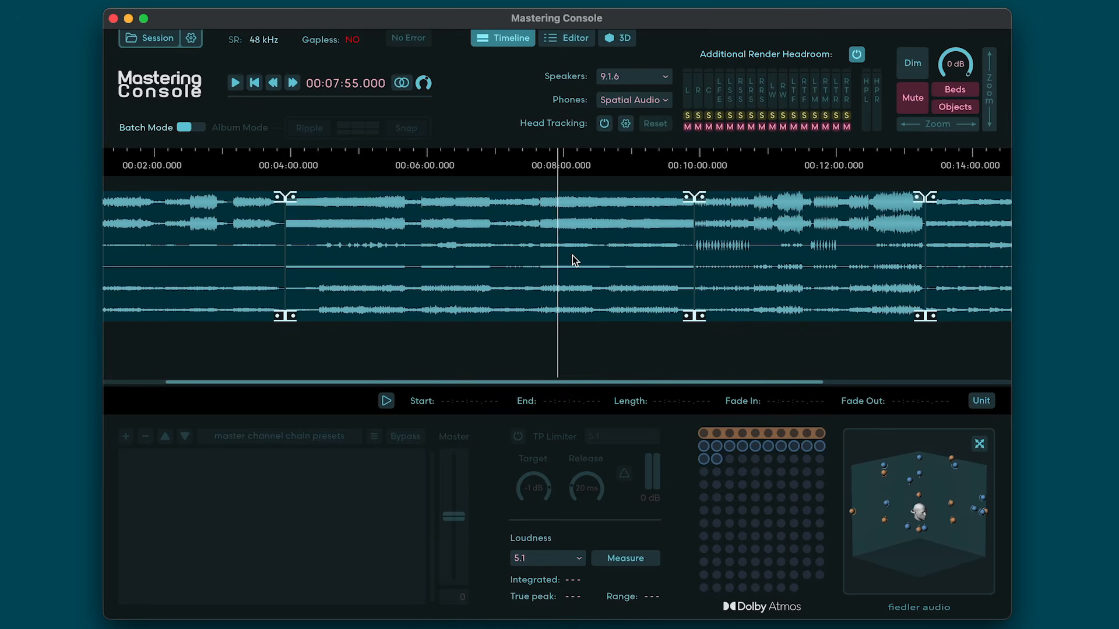
pyautogui.scroll(3, 572, 255)
pyautogui.scroll(-3, 572, 255)
pyautogui.scroll(-2, 572, 255)
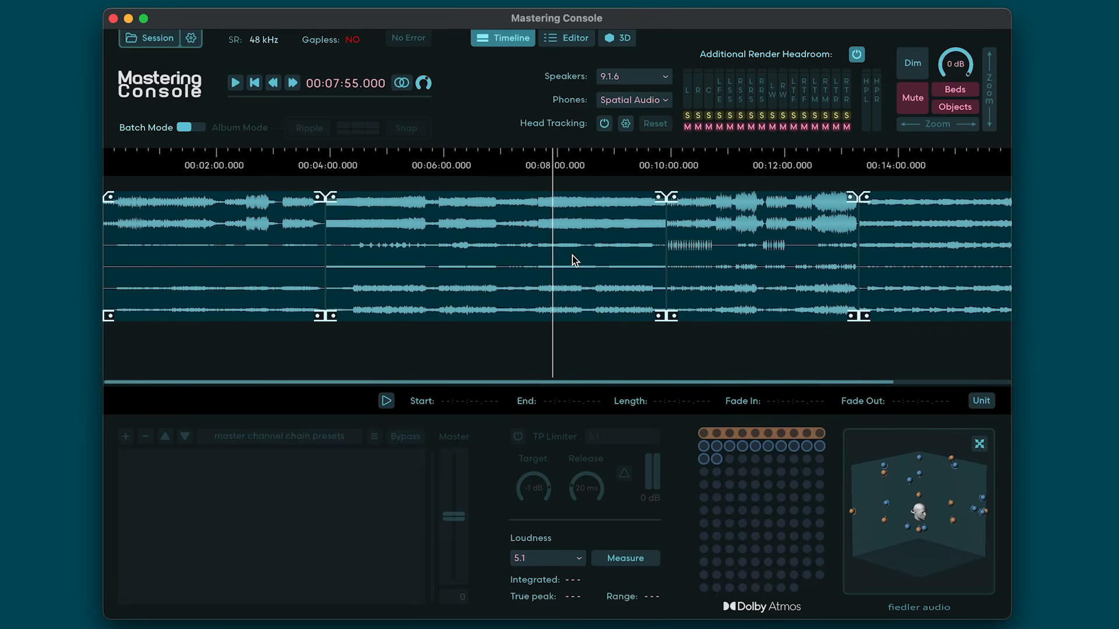
pyautogui.scroll(3, 572, 256)
pyautogui.scroll(-4, 573, 255)
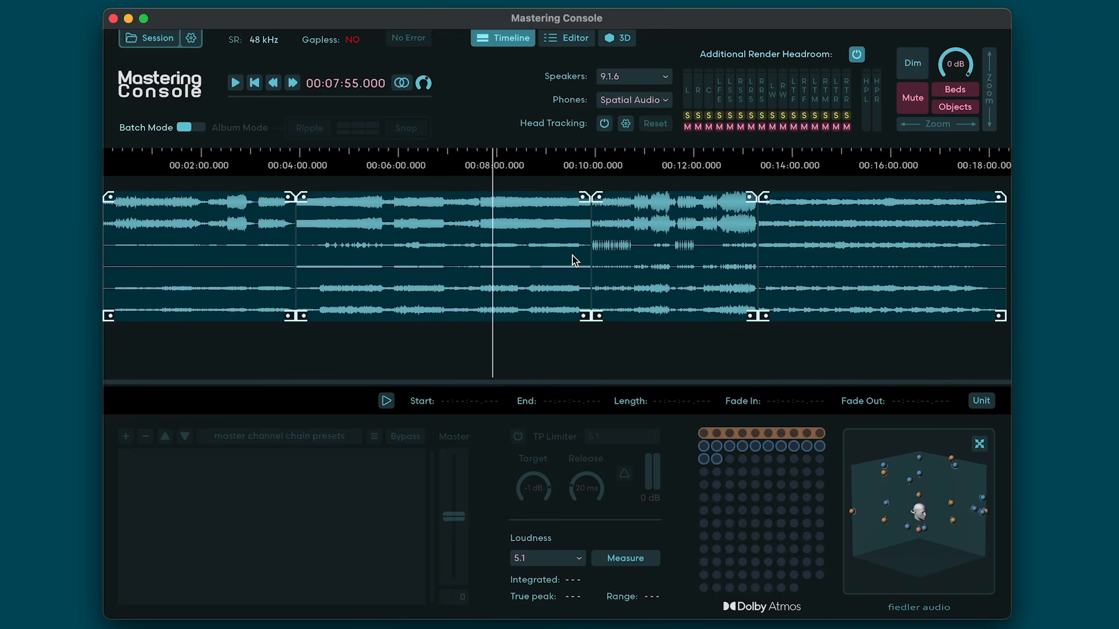
# Jump the playhead back and forth between the clip boundaries on the timeline.
pyautogui.press('Left')
pyautogui.press('Right')
pyautogui.press('Right')
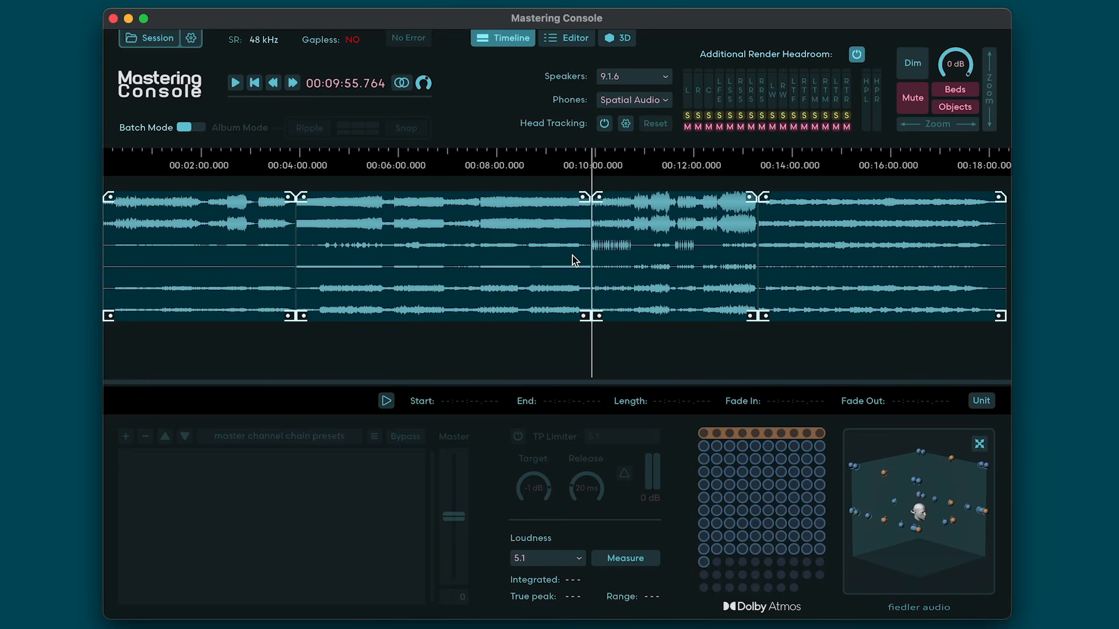
pyautogui.press('Left')
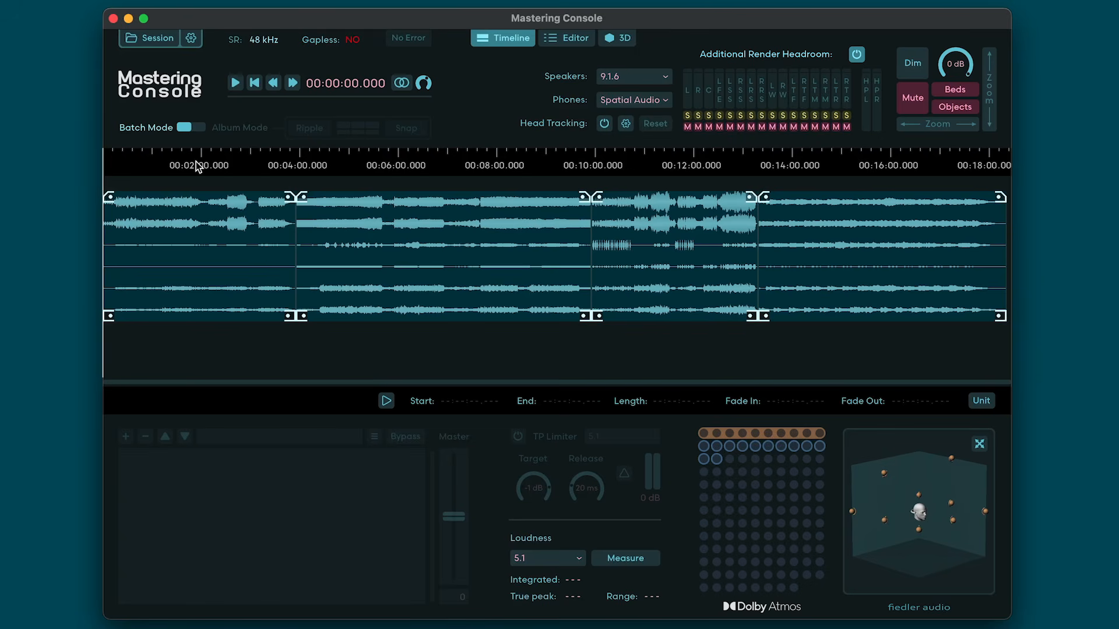
# Switch the session from Batch Mode to Album Mode and fit the whole album with space after its end.
pyautogui.click(187, 127)
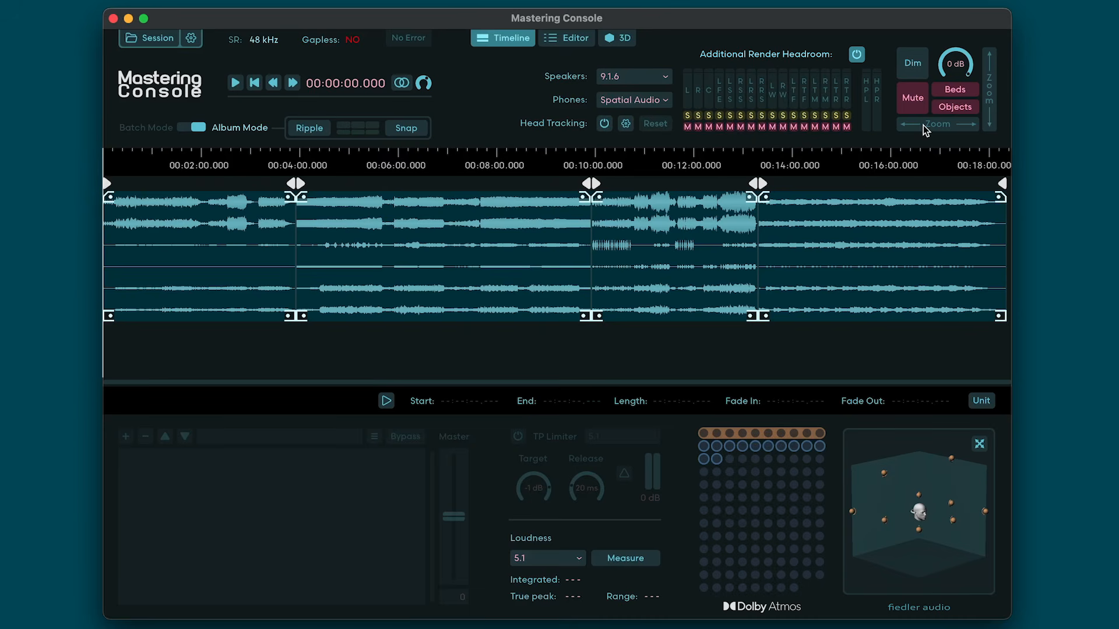
pyautogui.moveTo(922, 125); pyautogui.dragTo(914, 127)
pyautogui.moveTo(867, 183)
pyautogui.mouseDown()
pyautogui.moveTo(929, 185)
pyautogui.moveTo(808, 188)
pyautogui.mouseUp()
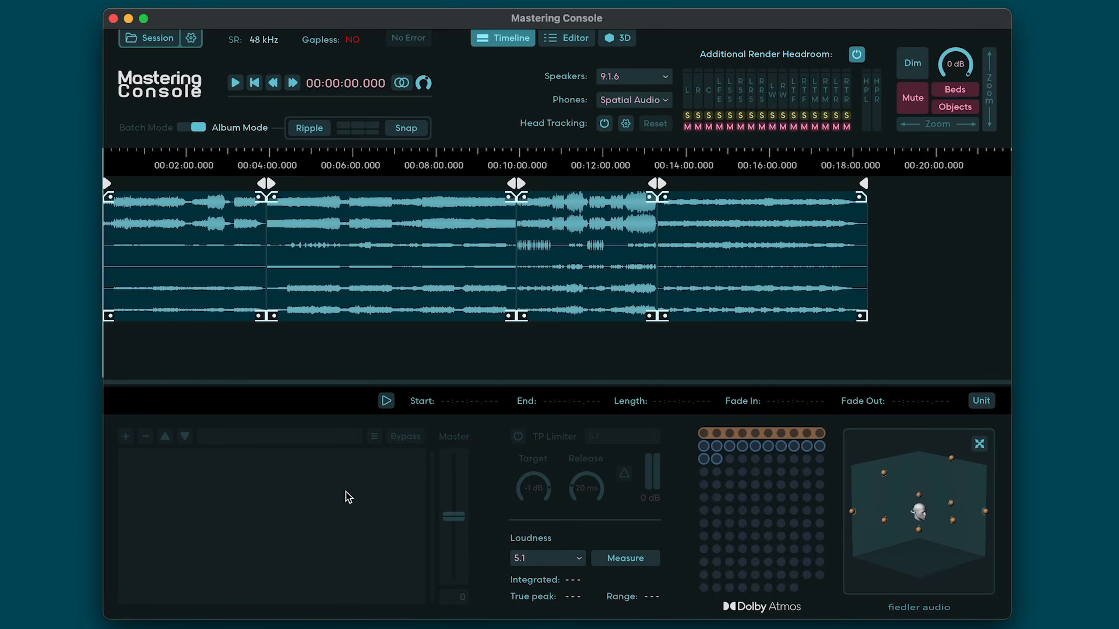
# Compare the channel chain, limiter and loudness controls for ADM1 in Batch Mode and for its clip and track in Album Mode.
pyautogui.click(192, 128)
pyautogui.click(202, 225)
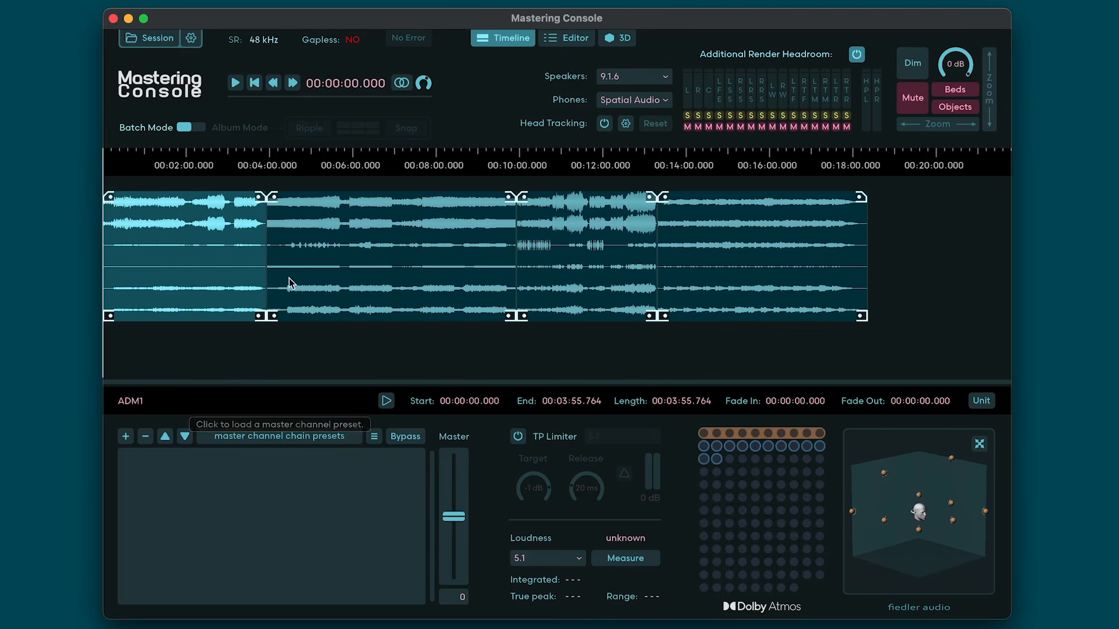
pyautogui.click(193, 127)
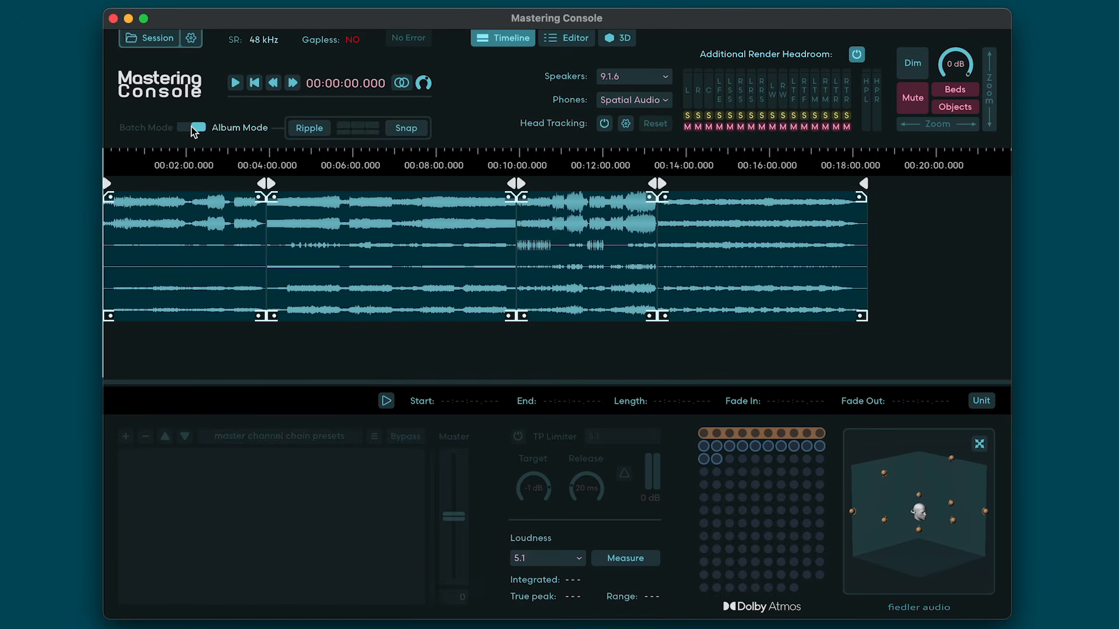
pyautogui.click(181, 239)
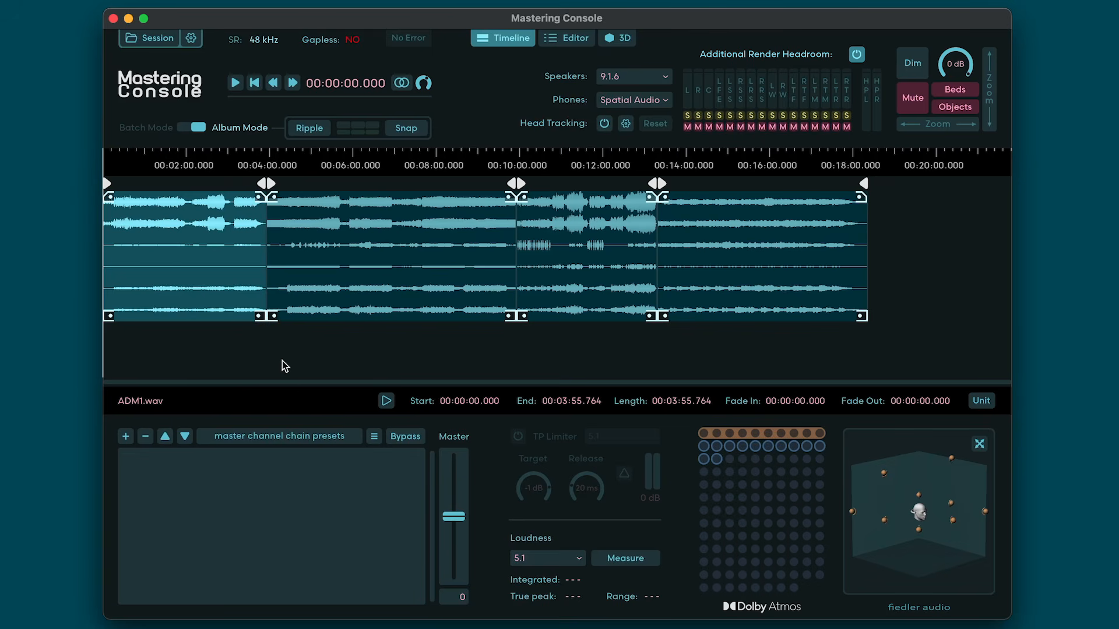
pyautogui.click(243, 184)
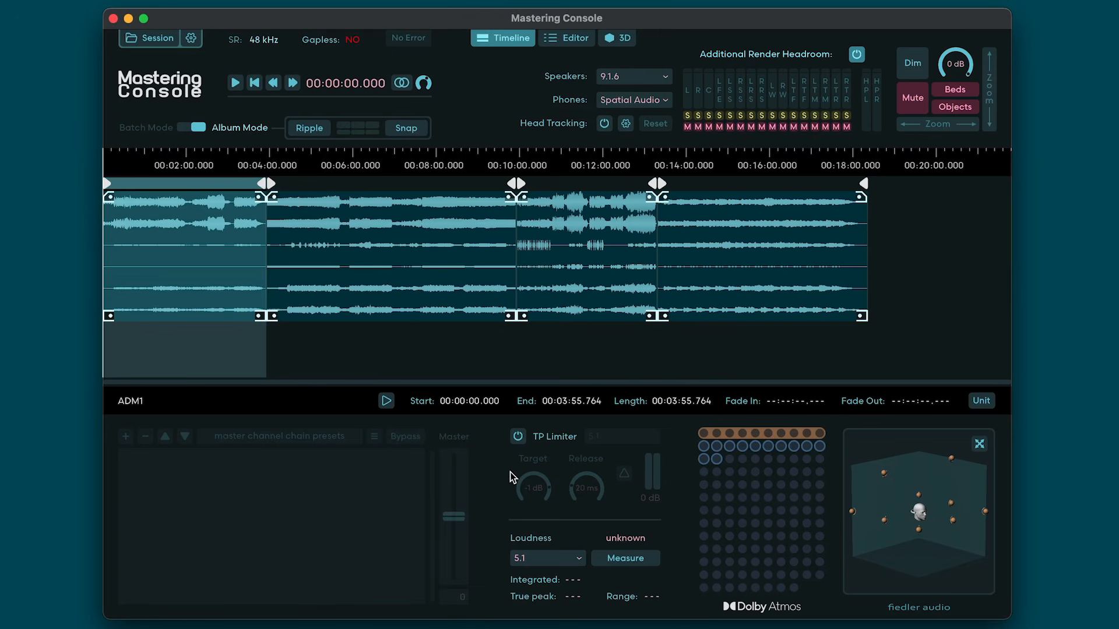
# Delete the first clip, ADM1.wav, from the album timeline.
pyautogui.rightClick(211, 264)
pyautogui.click(231, 275)
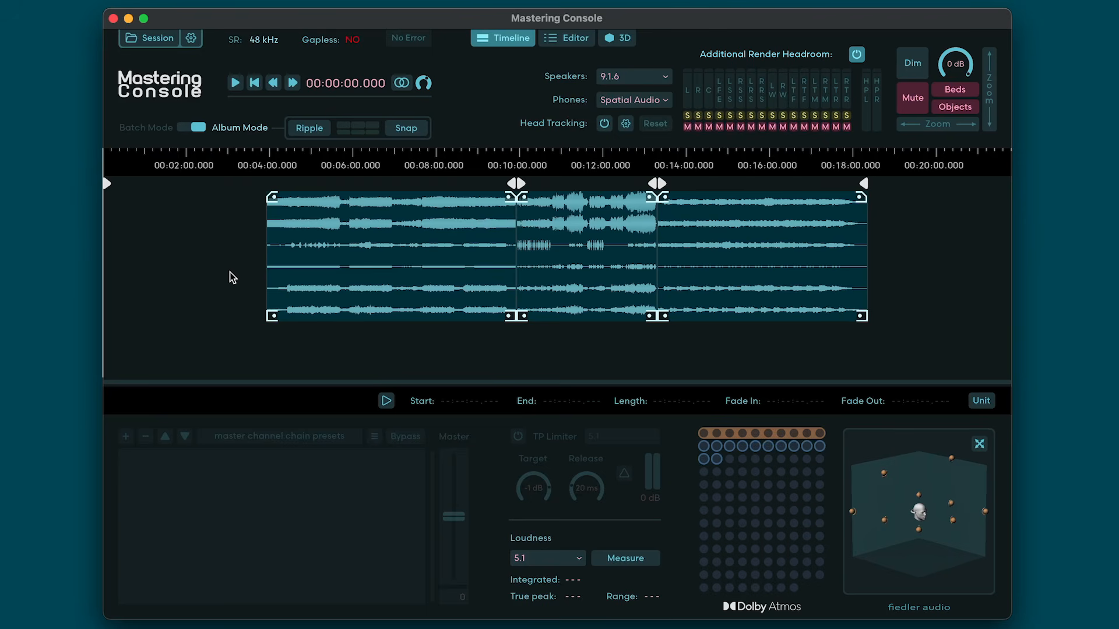
# Delete the first track in the marker lane and create a new track boundary at about 00:06:40.
pyautogui.rightClick(369, 183)
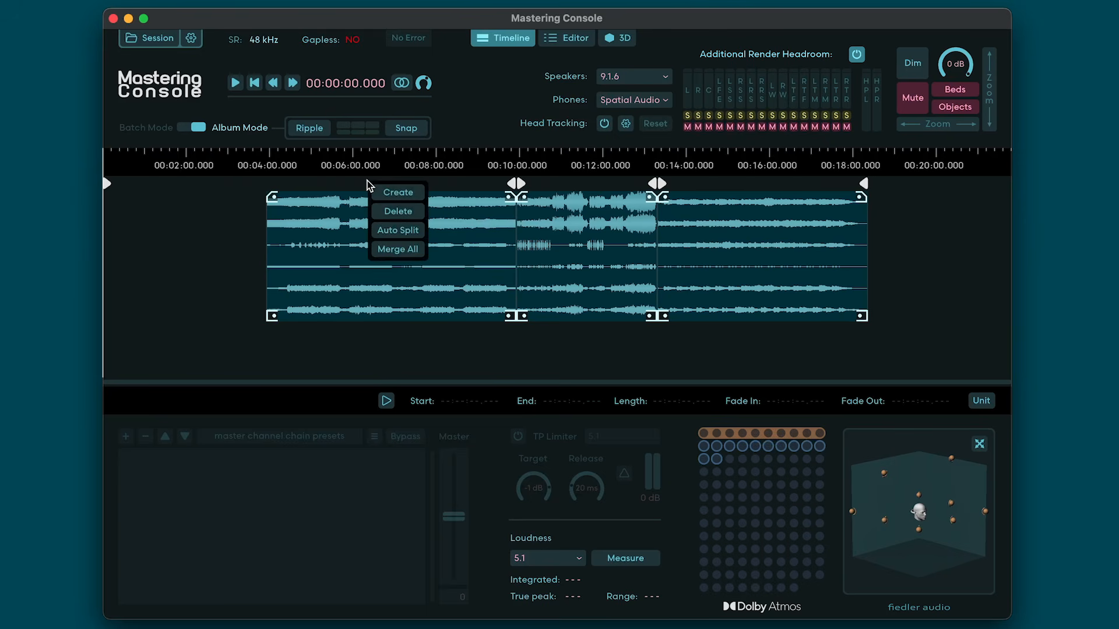
pyautogui.click(388, 217)
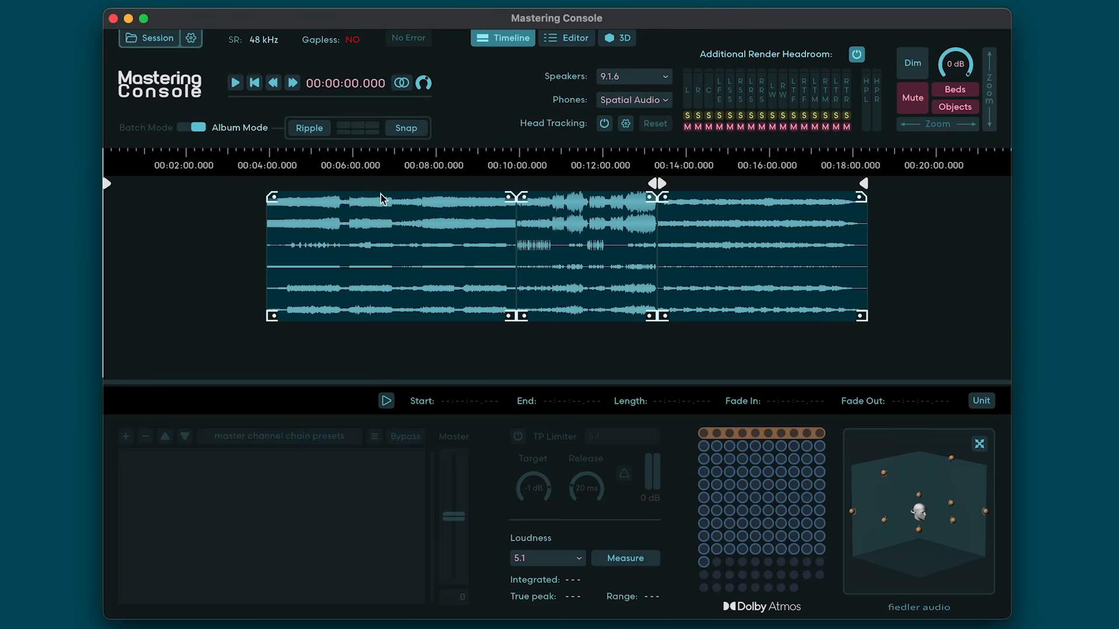
pyautogui.rightClick(380, 192)
pyautogui.click(385, 197)
# Merge all album tracks into one and auto split them again at the clip boundaries.
pyautogui.rightClick(403, 184)
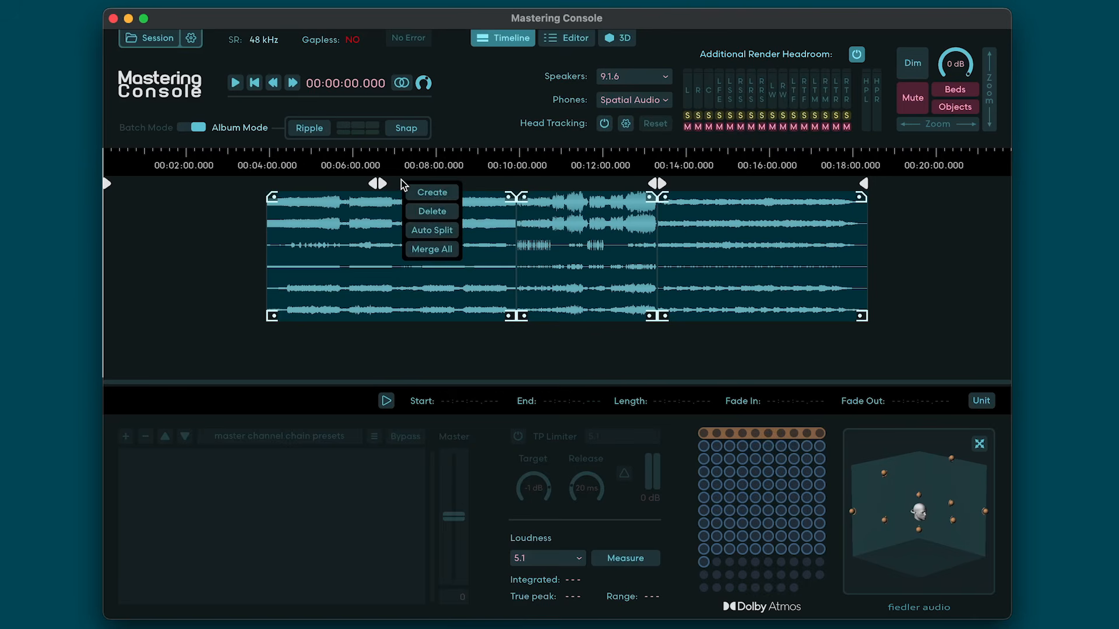
pyautogui.click(421, 249)
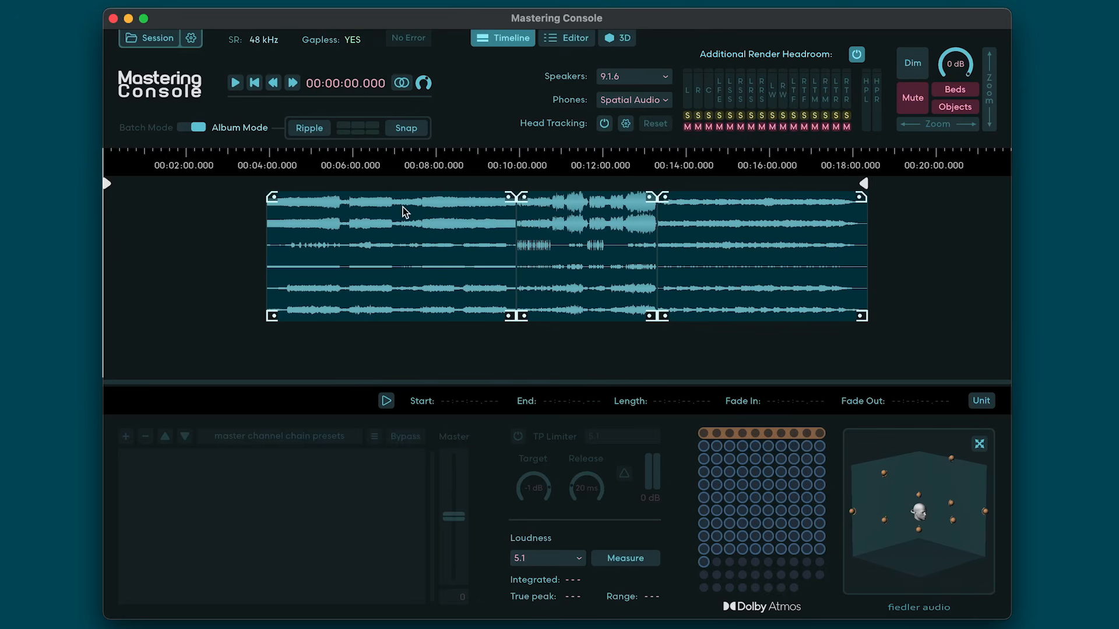
pyautogui.rightClick(398, 184)
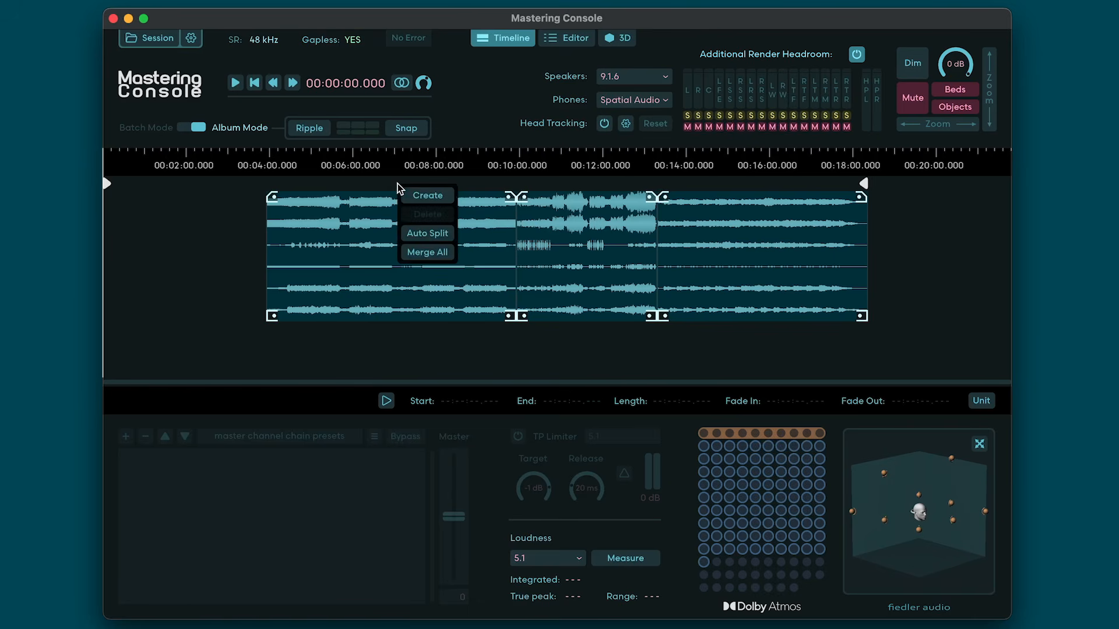
pyautogui.click(411, 241)
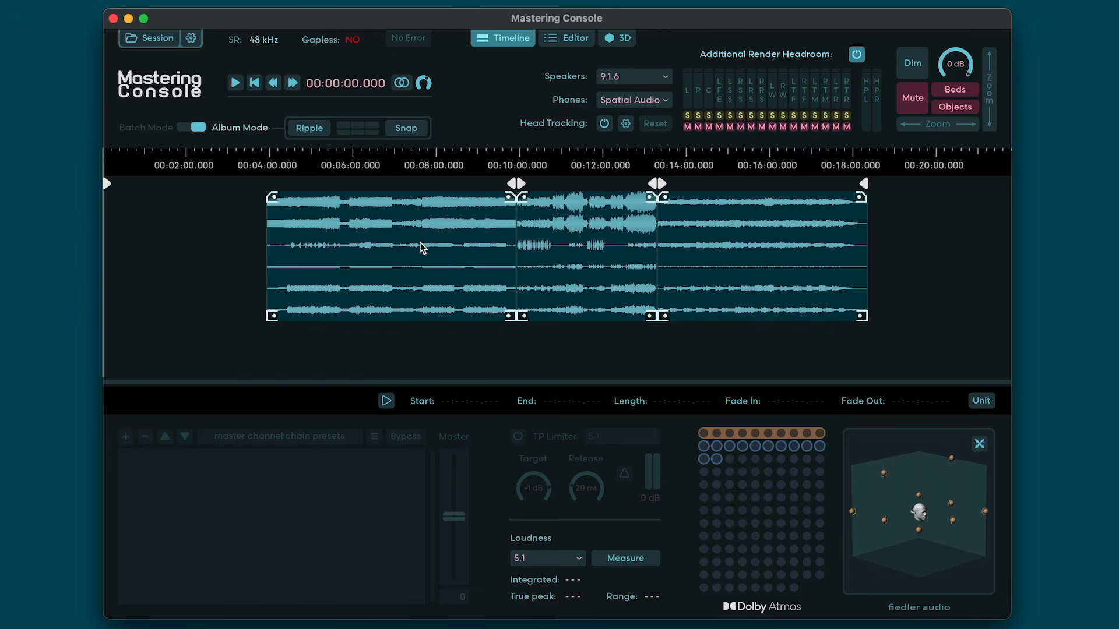
# Move the ADM3.wav clip earlier to start at about 00:09:06.545, overlapping the previous clip, and auto split the tracks.
pyautogui.moveTo(586, 249); pyautogui.dragTo(552, 250)
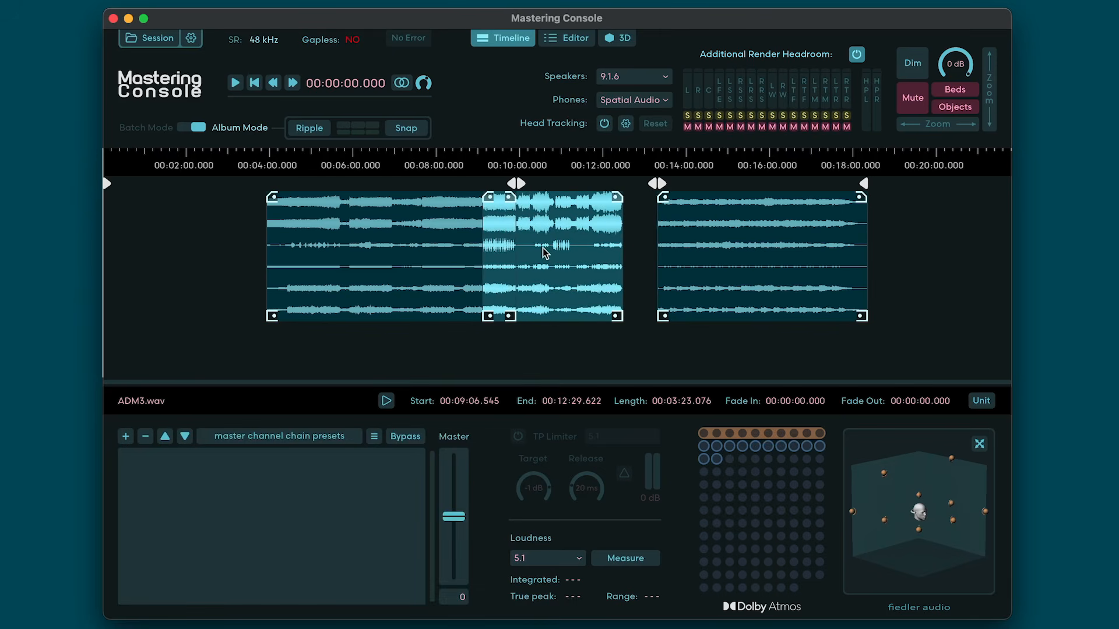
pyautogui.rightClick(473, 186)
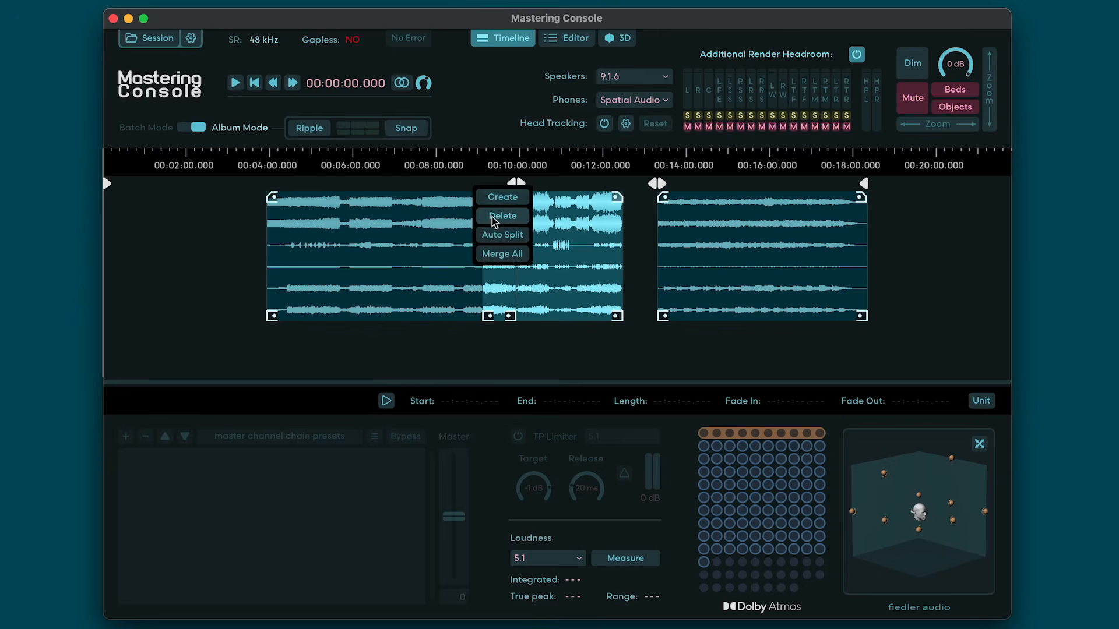
pyautogui.click(494, 236)
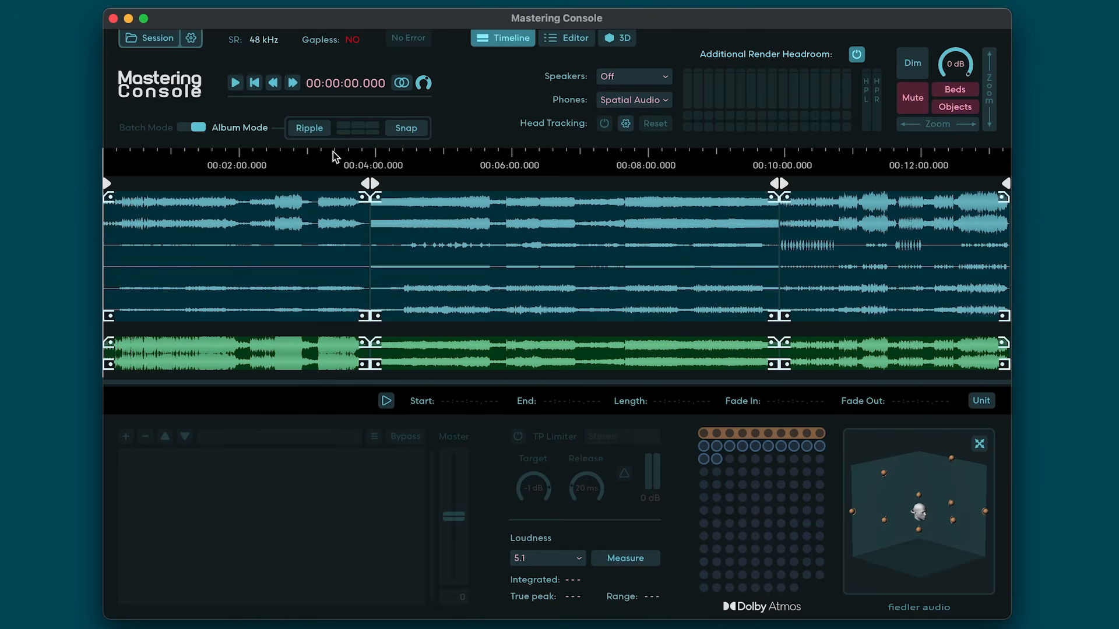
# Turn on Ripple for the Atmos clips only and move ADM2.wav with its following clip to start at 00:04:00.000.
pyautogui.moveTo(462, 252); pyautogui.dragTo(489, 269)
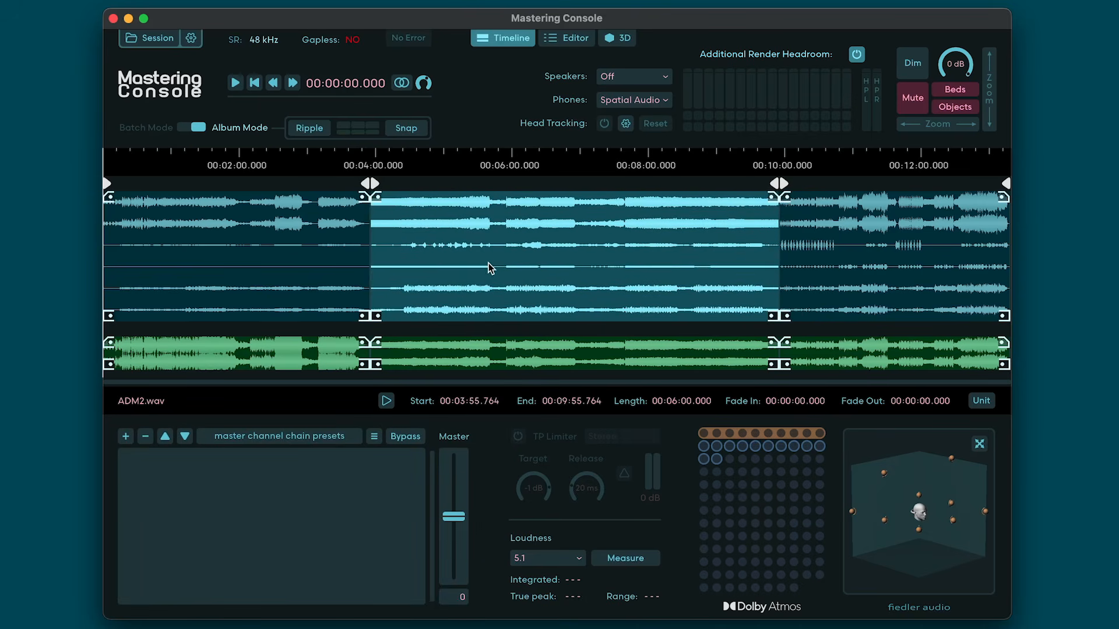
pyautogui.click(310, 129)
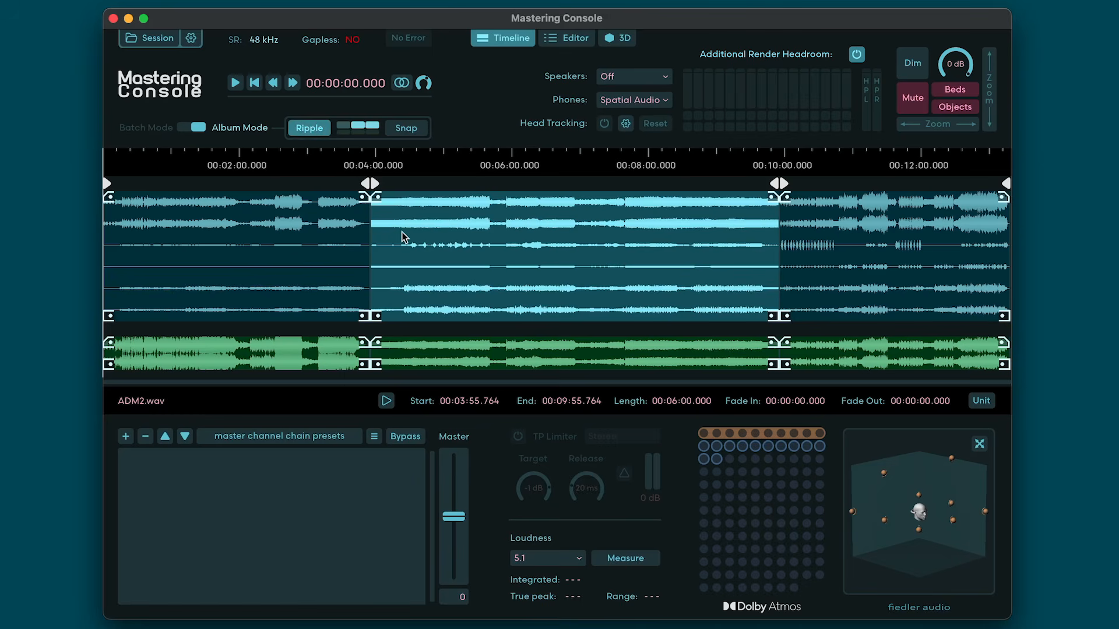
pyautogui.moveTo(400, 235)
pyautogui.mouseDown()
pyautogui.moveTo(447, 239)
pyautogui.moveTo(412, 229)
pyautogui.mouseUp()
# Set Ripple to affect both the Atmos and stereo clips and move ADM2.wav to start at 00:04:01.333.
pyautogui.click(311, 129)
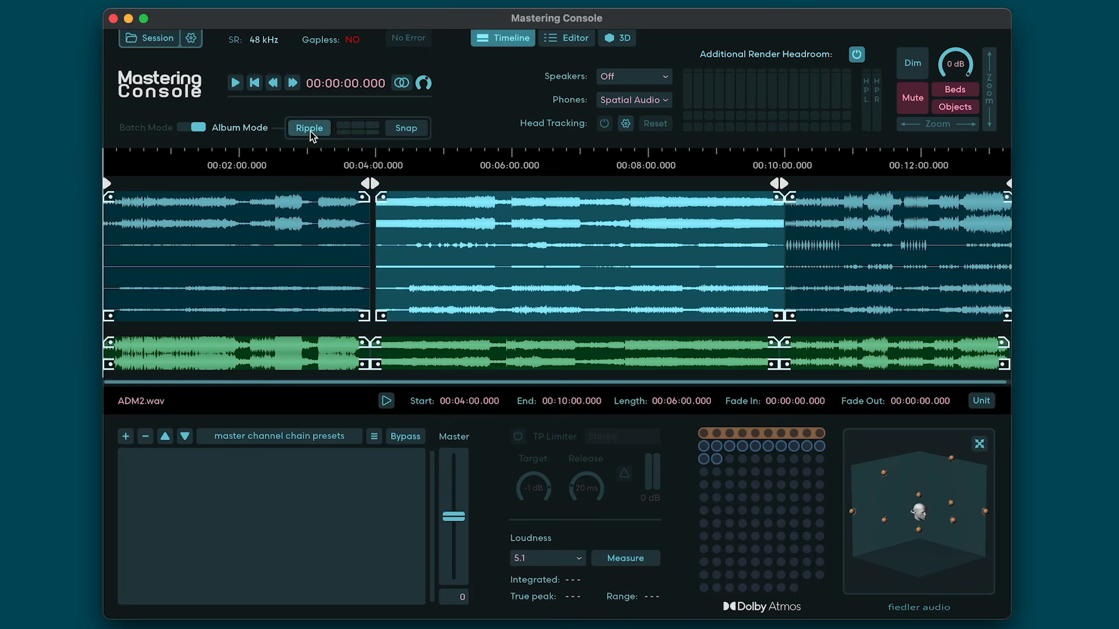
pyautogui.click(310, 131)
pyautogui.click(310, 130)
pyautogui.click(310, 131)
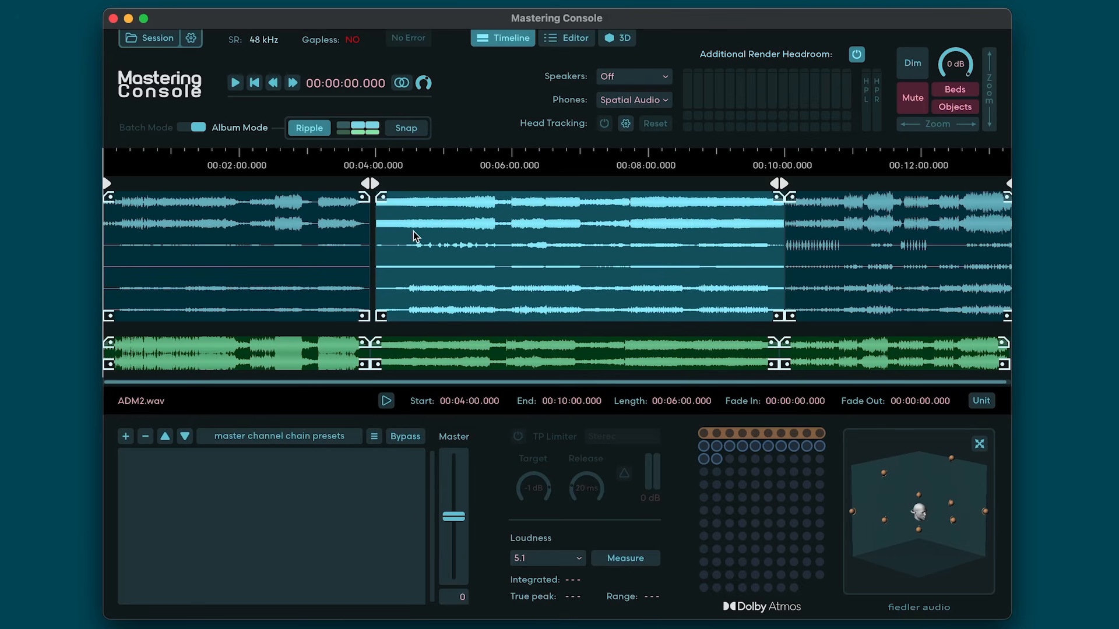
pyautogui.moveTo(415, 239)
pyautogui.mouseDown()
pyautogui.moveTo(430, 239)
pyautogui.moveTo(413, 239)
pyautogui.mouseUp()
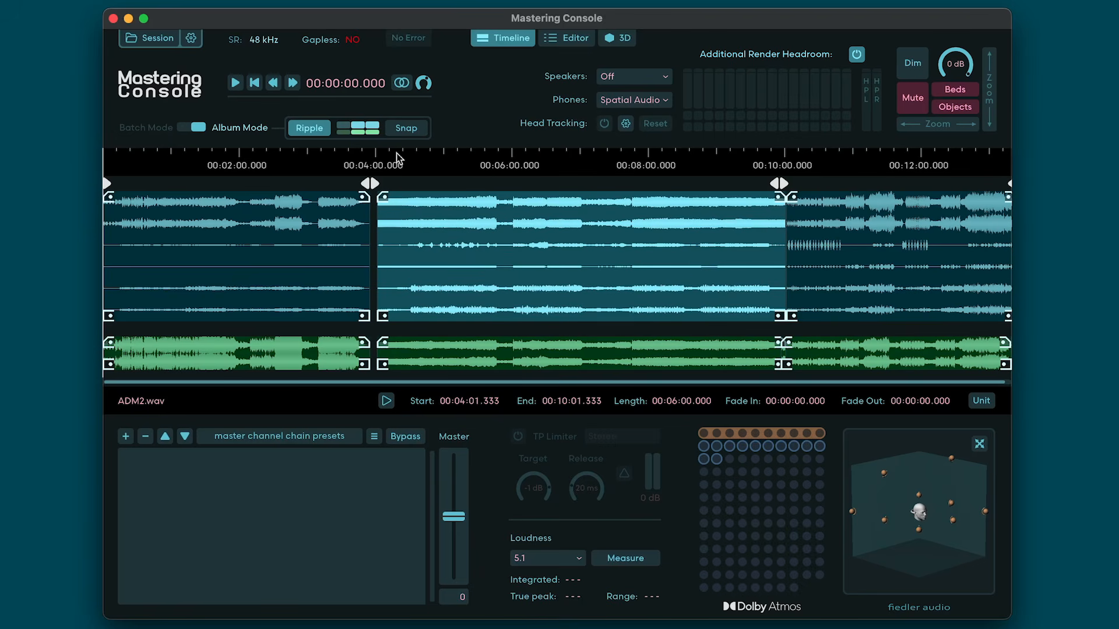
# Turn on Snap and move ADM2.wav against the end of the first clip, starting at 00:03:55.764.
pyautogui.click(406, 128)
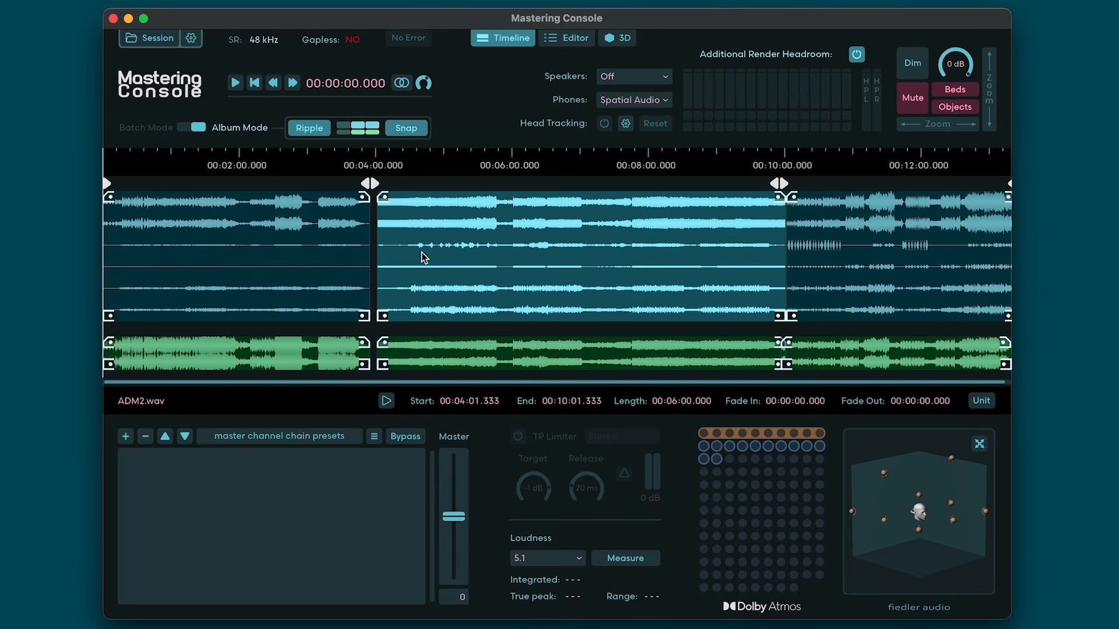
pyautogui.moveTo(424, 257)
pyautogui.mouseDown()
pyautogui.moveTo(403, 257)
pyautogui.moveTo(414, 257)
pyautogui.mouseUp()
pyautogui.click(839, 352)
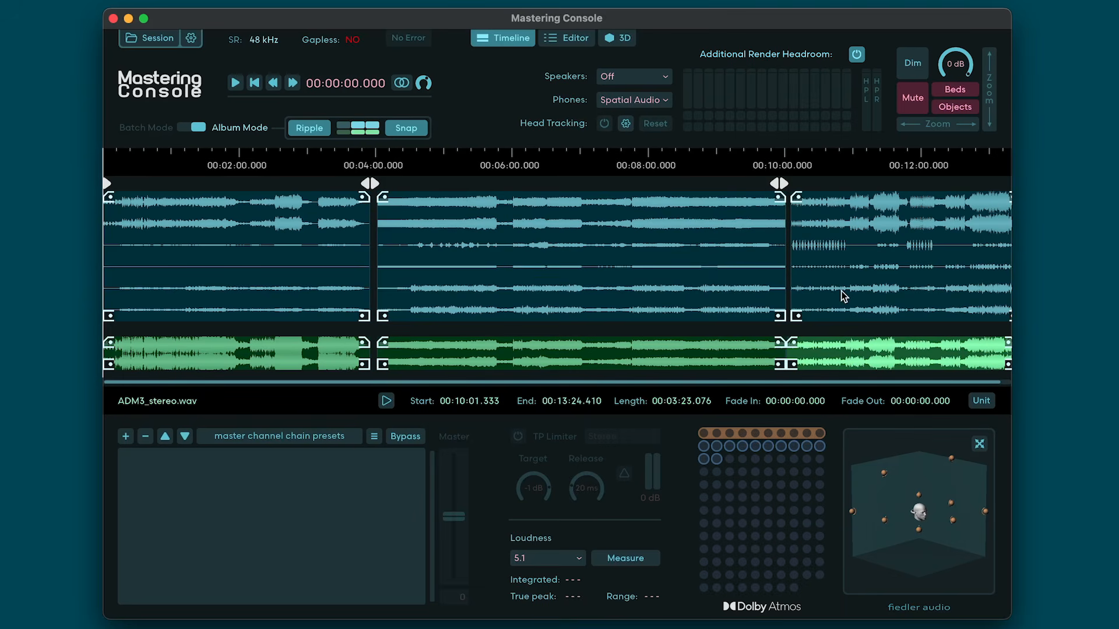
pyautogui.moveTo(632, 259); pyautogui.dragTo(618, 260)
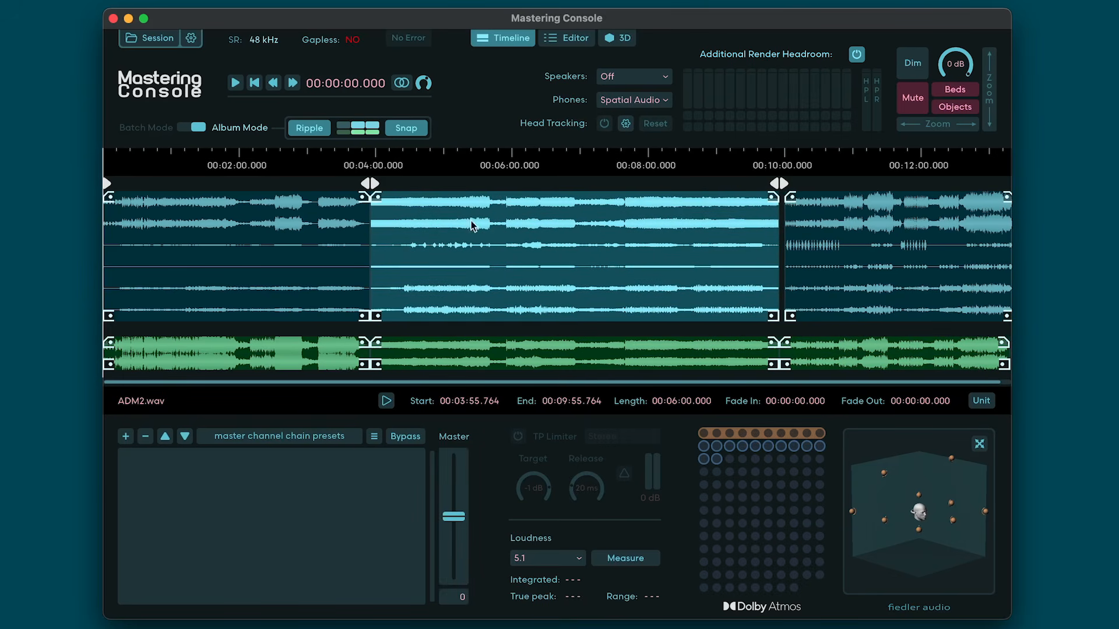
# Try the lower and upper edge handles at the start of the ADM2.wav clip.
pyautogui.moveTo(379, 316)
pyautogui.mouseDown()
pyautogui.moveTo(403, 315)
pyautogui.moveTo(383, 310)
pyautogui.mouseUp()
pyautogui.moveTo(371, 198)
pyautogui.mouseDown()
pyautogui.moveTo(420, 209)
pyautogui.moveTo(379, 205)
pyautogui.mouseUp()
# Turn off Ripple and move the first Atmos clip later, over the ADM2.wav clip.
pyautogui.click(310, 128)
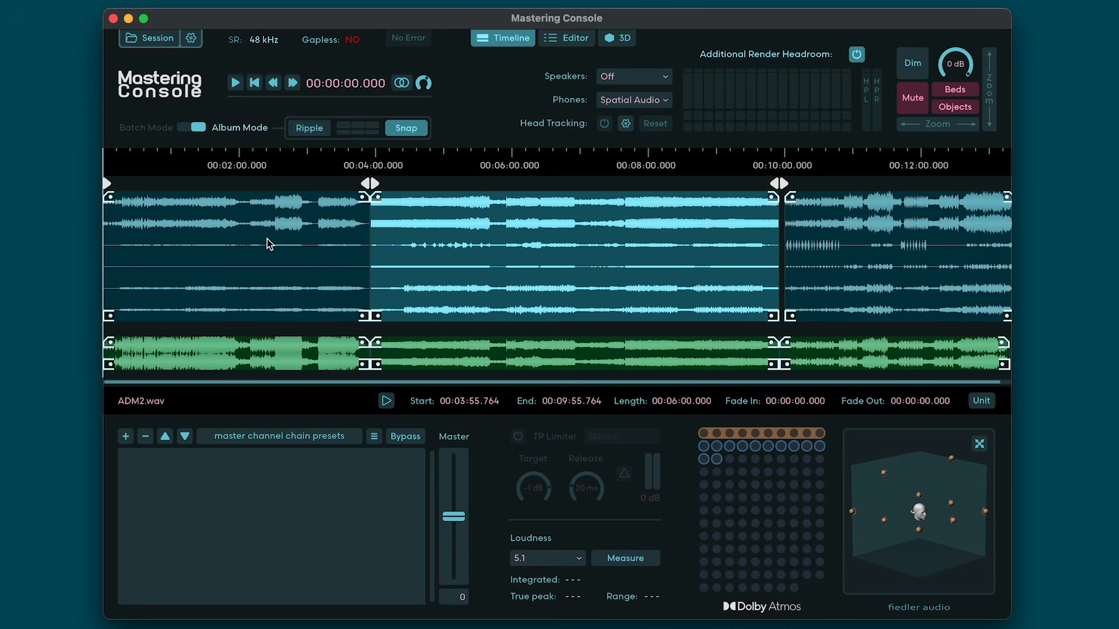
pyautogui.moveTo(267, 242); pyautogui.dragTo(582, 278)
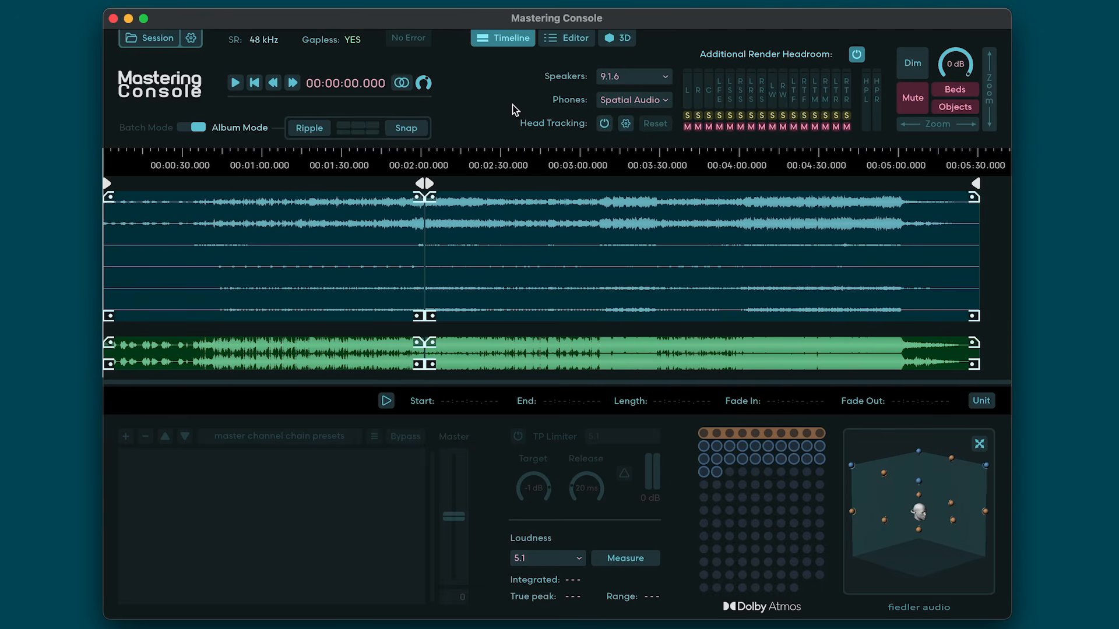
# Sort the clips to their timecode start positions along the timeline.
pyautogui.rightClick(519, 158)
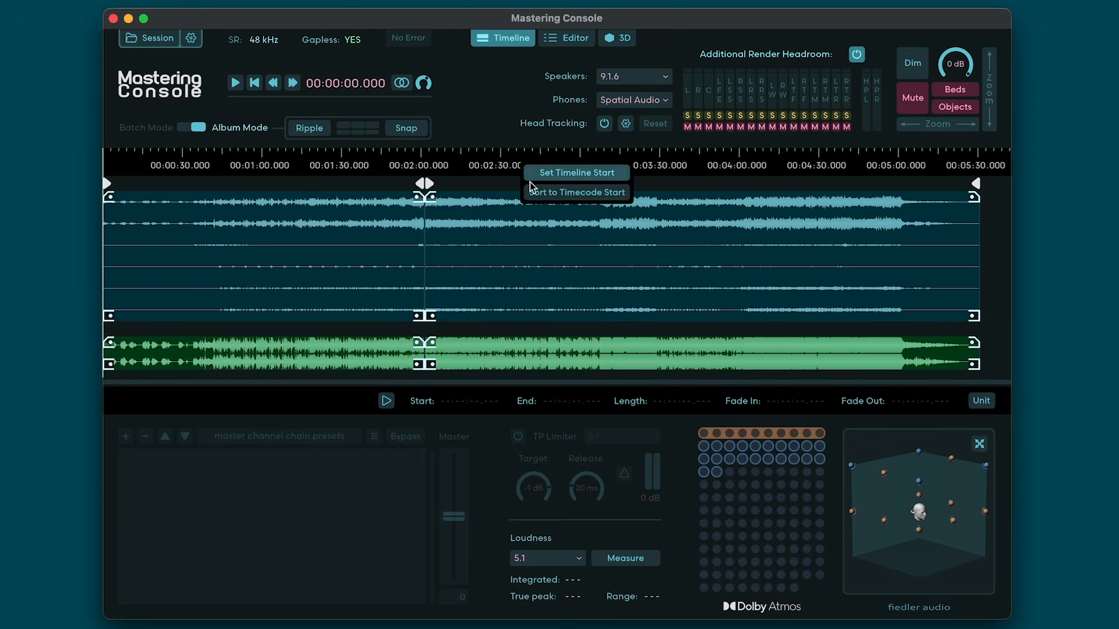
pyautogui.click(535, 198)
pyautogui.moveTo(932, 124); pyautogui.dragTo(864, 132)
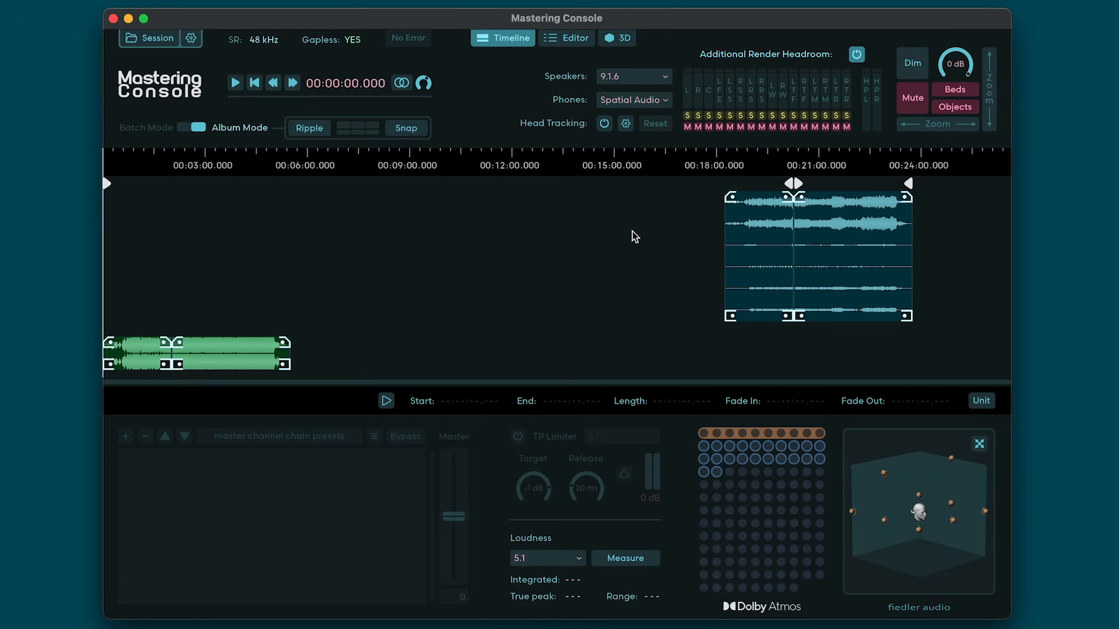
# Set the timeline start from the first clip, to 00:18:14.827.
pyautogui.rightClick(609, 166)
pyautogui.click(624, 181)
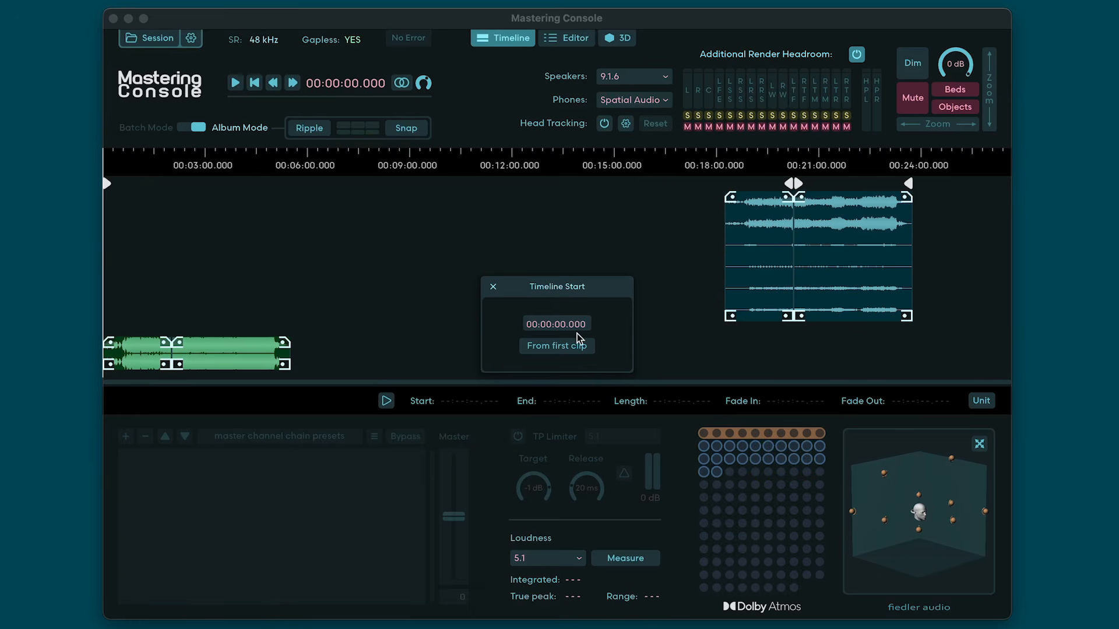
pyautogui.click(563, 346)
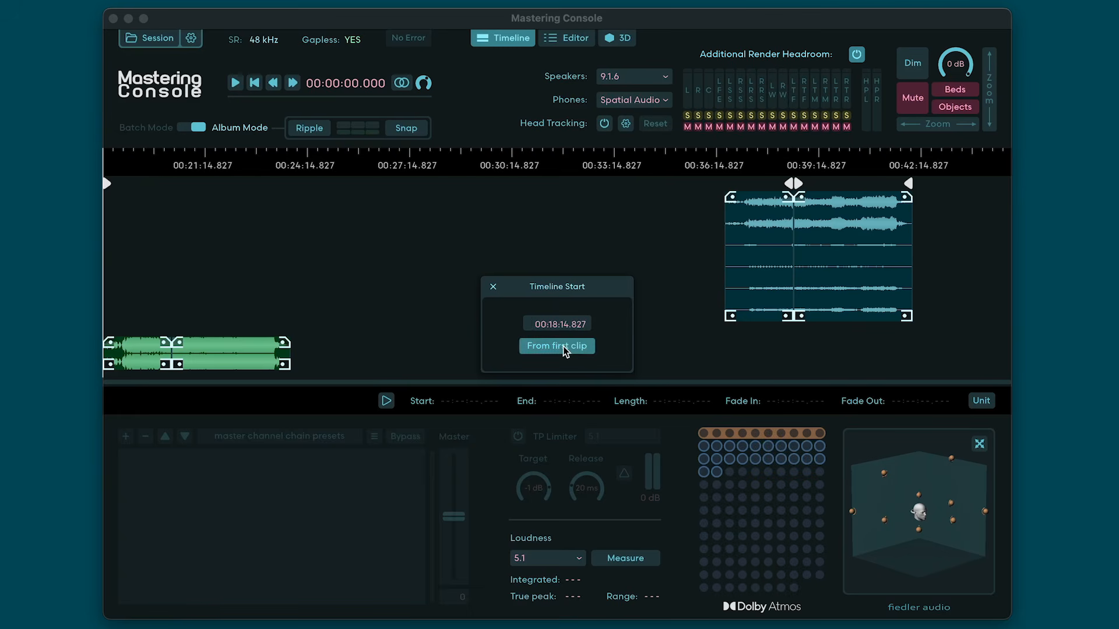
pyautogui.click(495, 287)
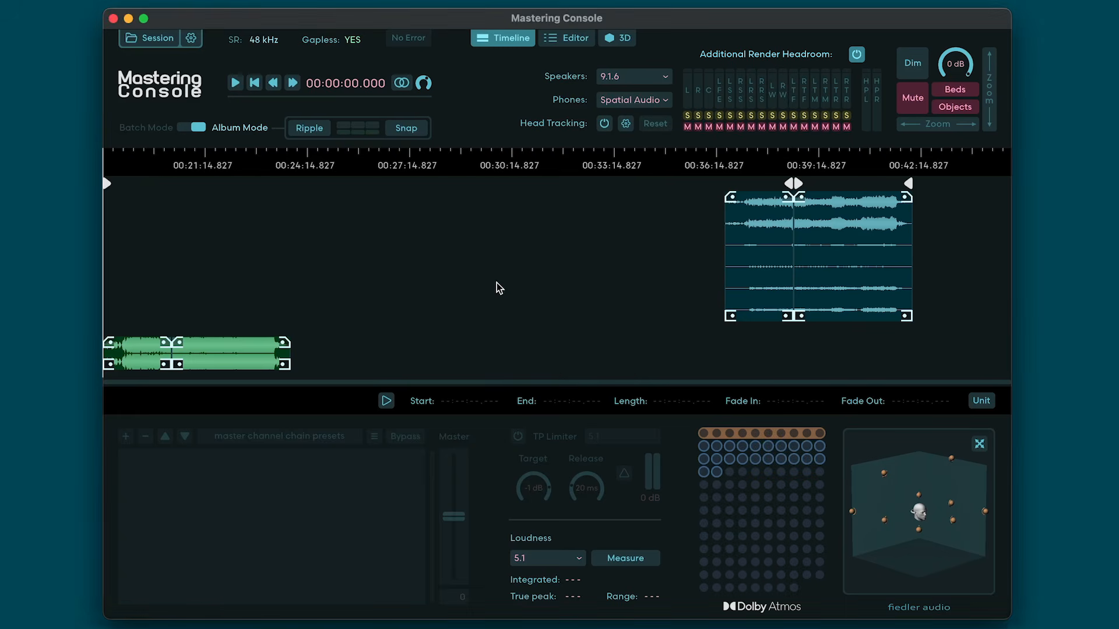
# Sort the clips to timecode start again and pull the region's end marker back to the end of the last clip.
pyautogui.rightClick(557, 163)
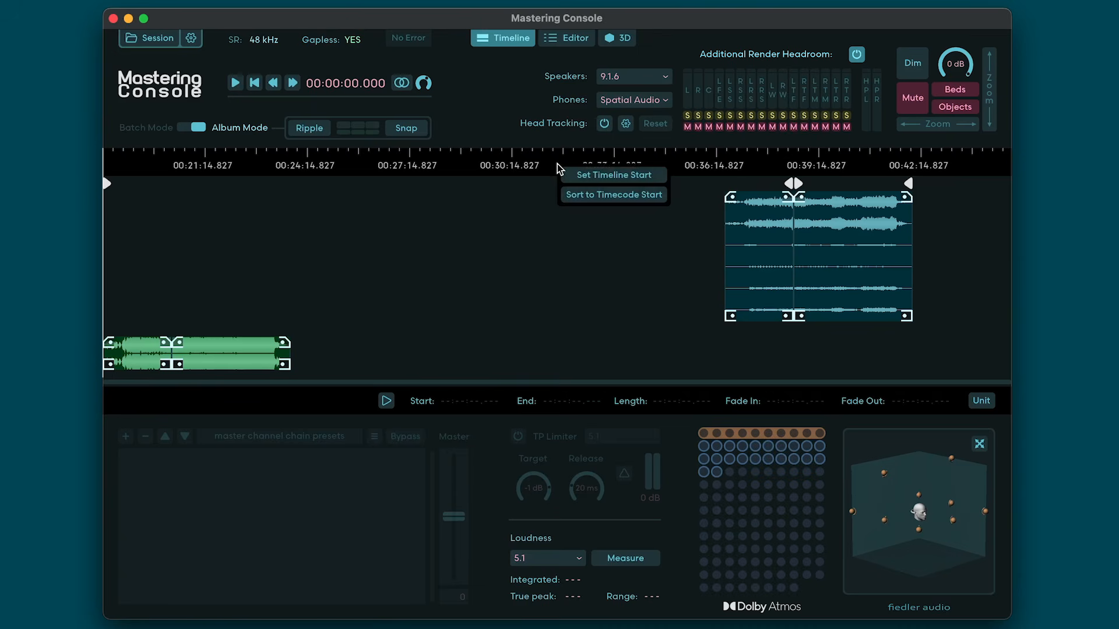
pyautogui.click(568, 197)
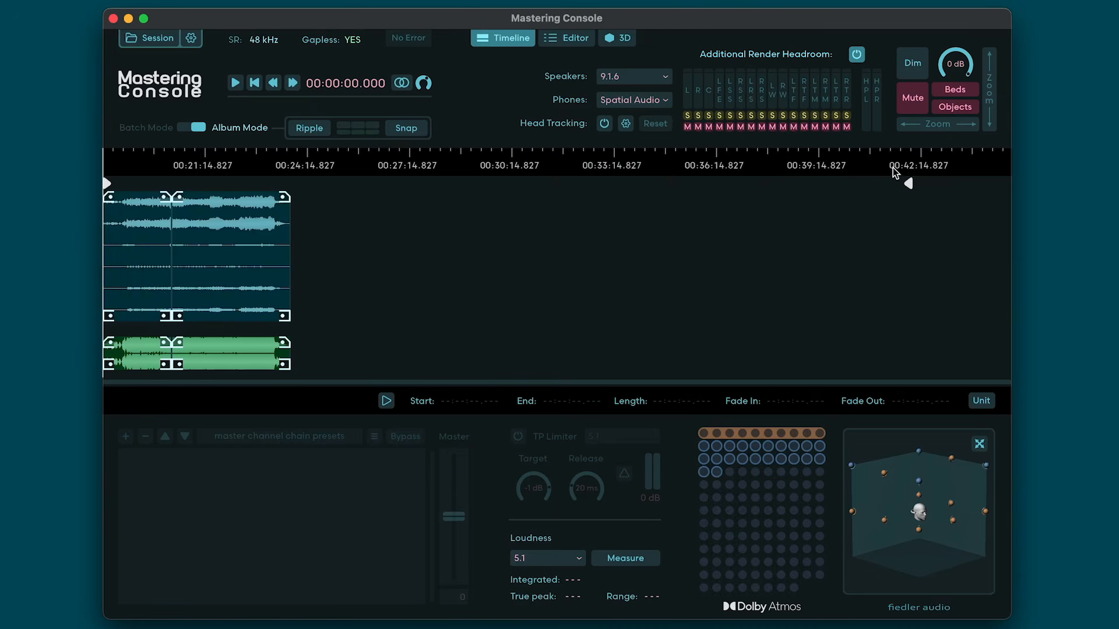
pyautogui.moveTo(910, 185)
pyautogui.mouseDown()
pyautogui.moveTo(262, 194)
pyautogui.moveTo(286, 198)
pyautogui.mouseUp()
pyautogui.doubleClick(368, 222)
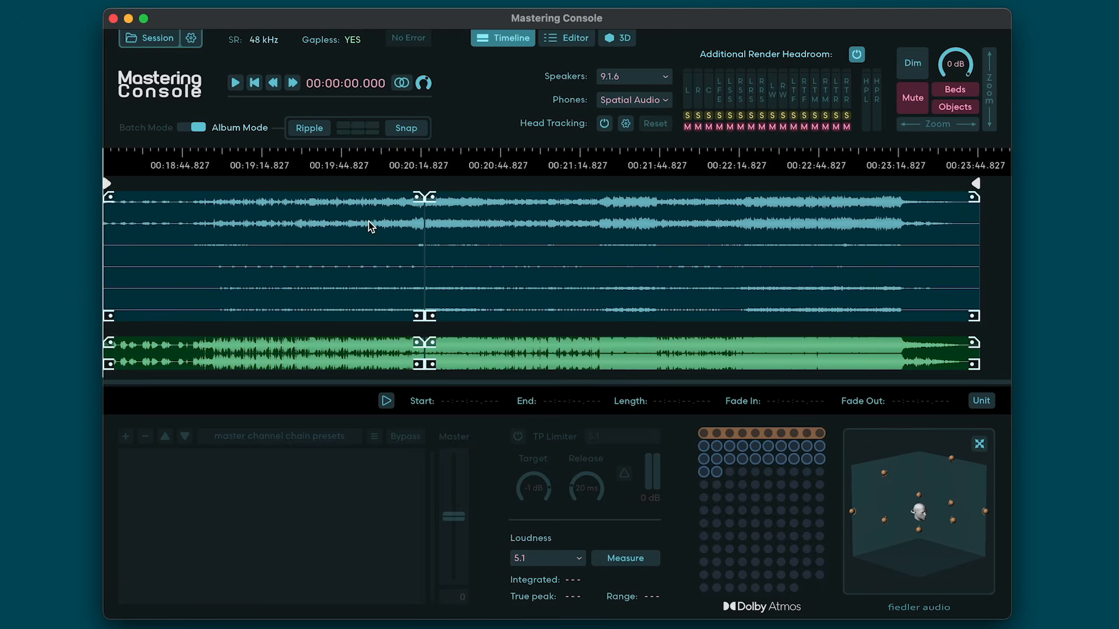
# Trim ADM 2.wav to run from about 00:20:34.6 to 00:23:30.1, and add a fade-in and a fade-out of about 20 seconds.
pyautogui.moveTo(431, 314); pyautogui.dragTo(480, 314)
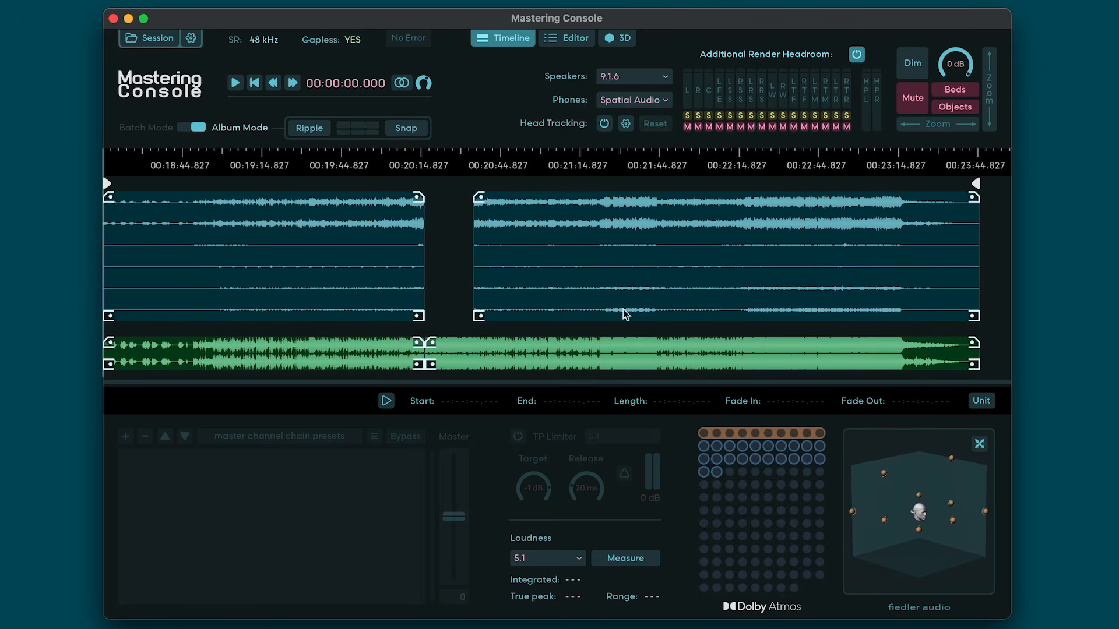
pyautogui.moveTo(973, 316); pyautogui.dragTo(931, 316)
pyautogui.moveTo(931, 197); pyautogui.dragTo(880, 197)
pyautogui.moveTo(479, 197); pyautogui.dragTo(607, 199)
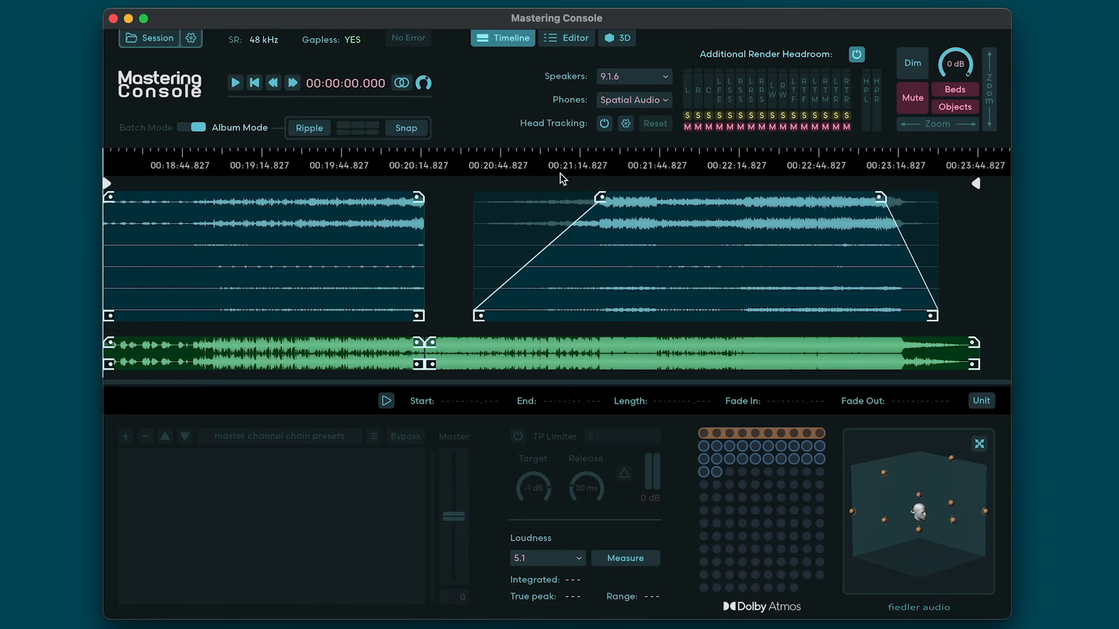
# Shorten the ADM 2.wav fade-in to about 43.4 seconds and extend the clip's start to about 00:20:33.2.
pyautogui.click(560, 156)
pyautogui.moveTo(603, 201)
pyautogui.mouseDown()
pyautogui.moveTo(518, 198)
pyautogui.moveTo(592, 199)
pyautogui.mouseUp()
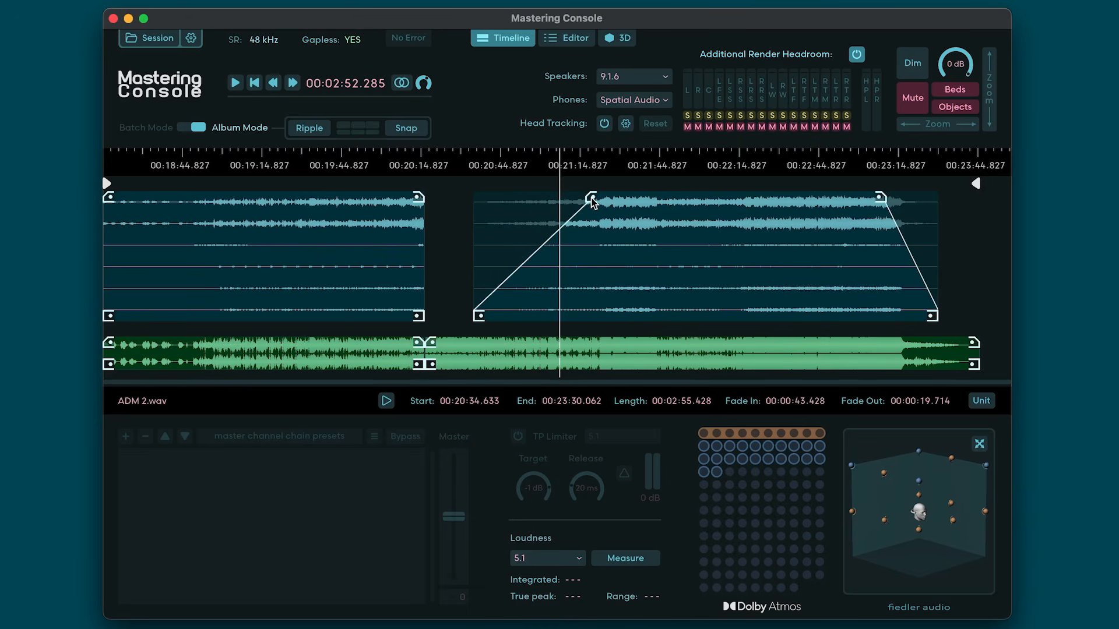
pyautogui.moveTo(479, 316)
pyautogui.mouseDown()
pyautogui.moveTo(555, 320)
pyautogui.moveTo(429, 318)
pyautogui.moveTo(476, 314)
pyautogui.mouseUp()
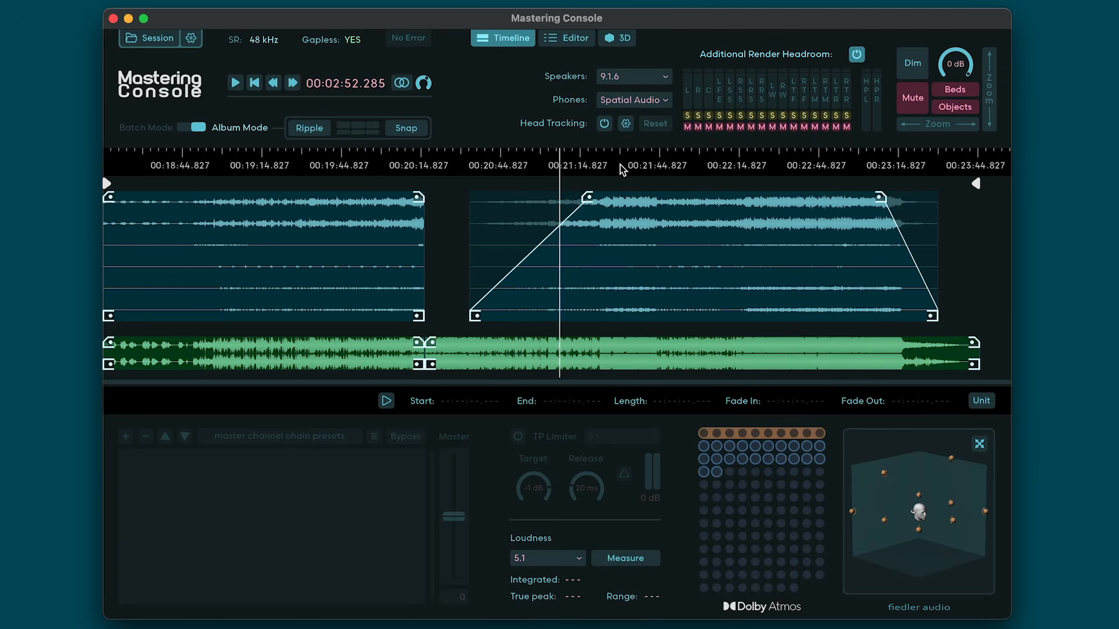
# Bend the ADM 2.wav fade-in upward into a curve and switch it to the S-curve shape.
pyautogui.moveTo(588, 198); pyautogui.dragTo(585, 152)
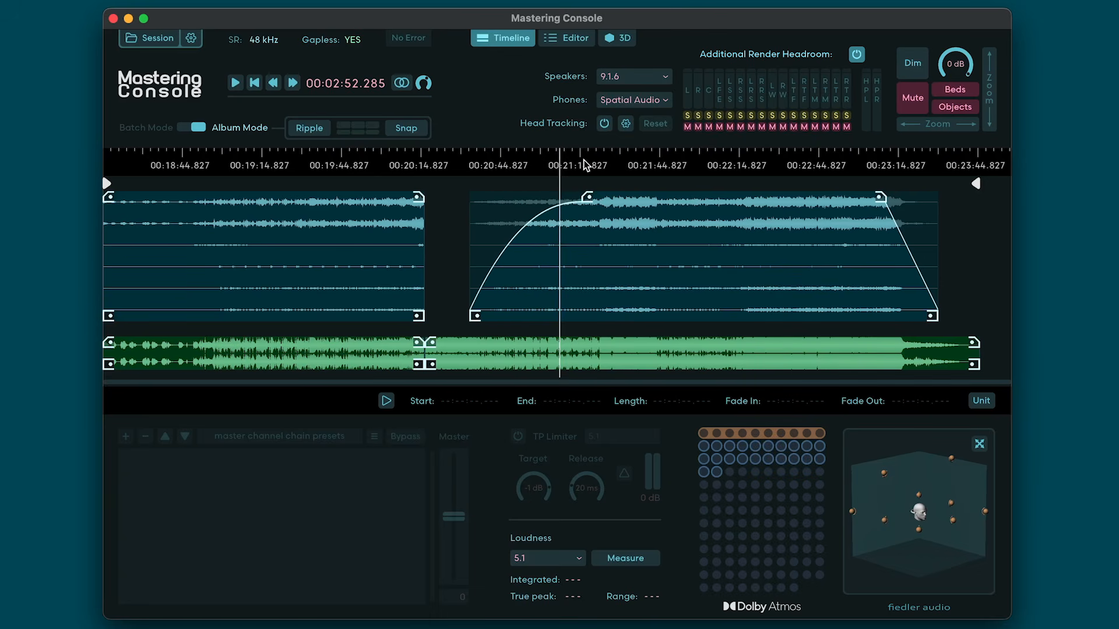
pyautogui.rightClick(585, 198)
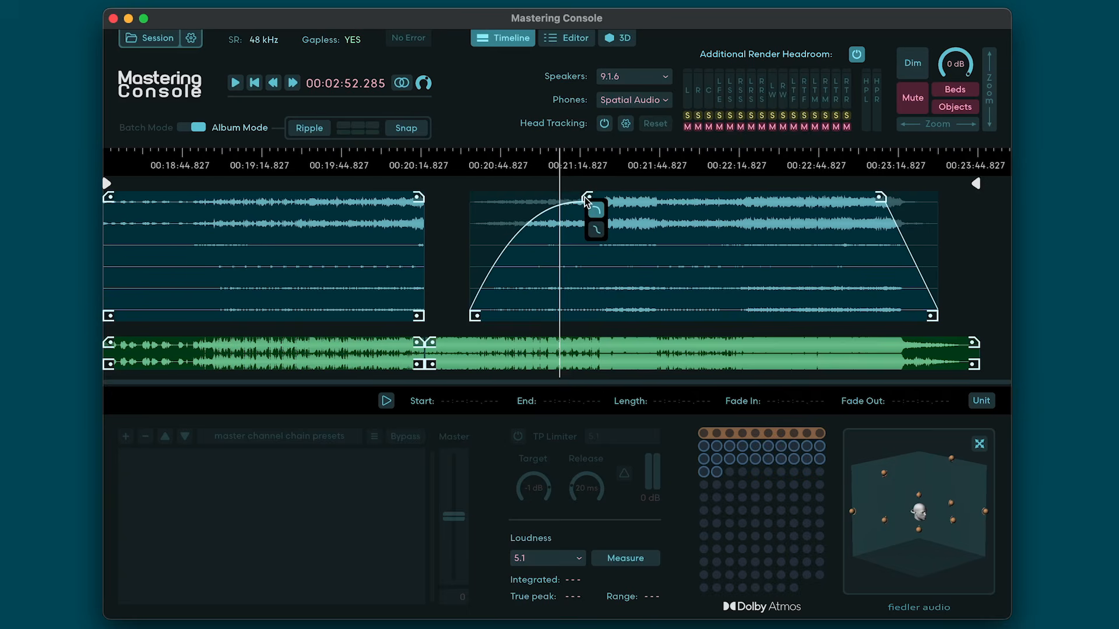
pyautogui.click(597, 232)
pyautogui.moveTo(589, 196)
pyautogui.mouseDown()
pyautogui.moveTo(596, 177)
pyautogui.moveTo(590, 216)
pyautogui.moveTo(592, 189)
pyautogui.moveTo(595, 198)
pyautogui.mouseUp()
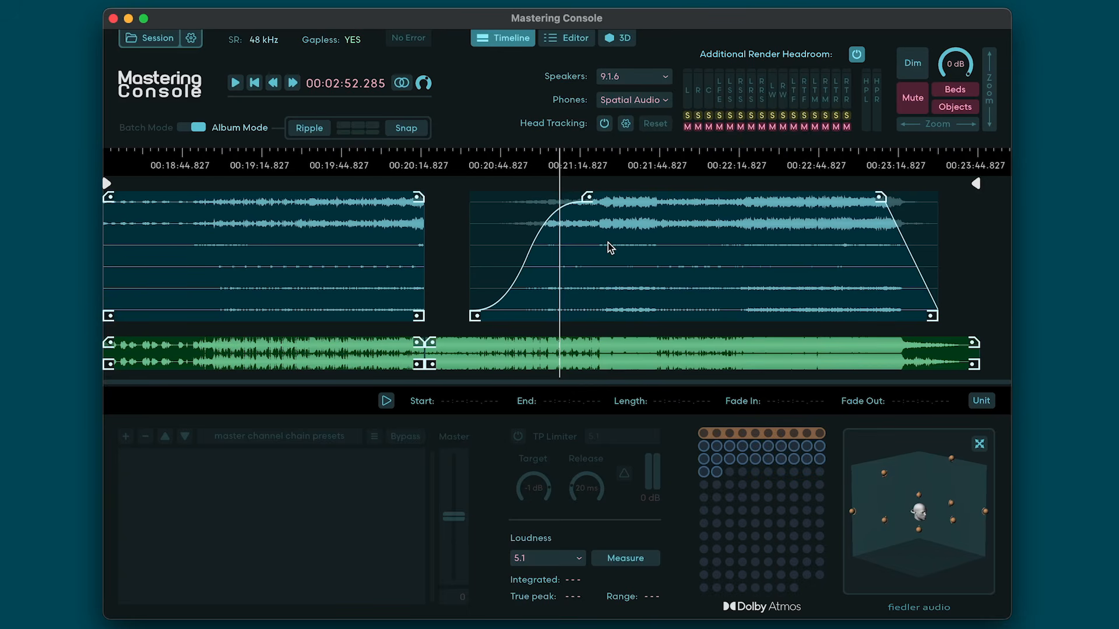
# Select the ADM 1.wav clip and set its start to 00:18:15.827.
pyautogui.click(732, 274)
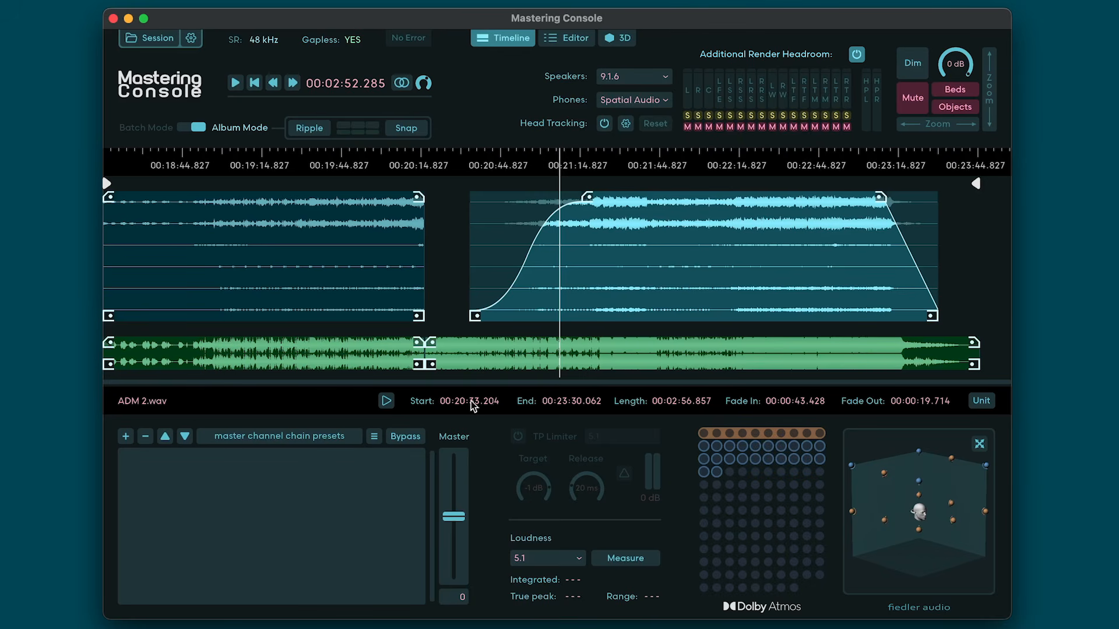
pyautogui.click(347, 290)
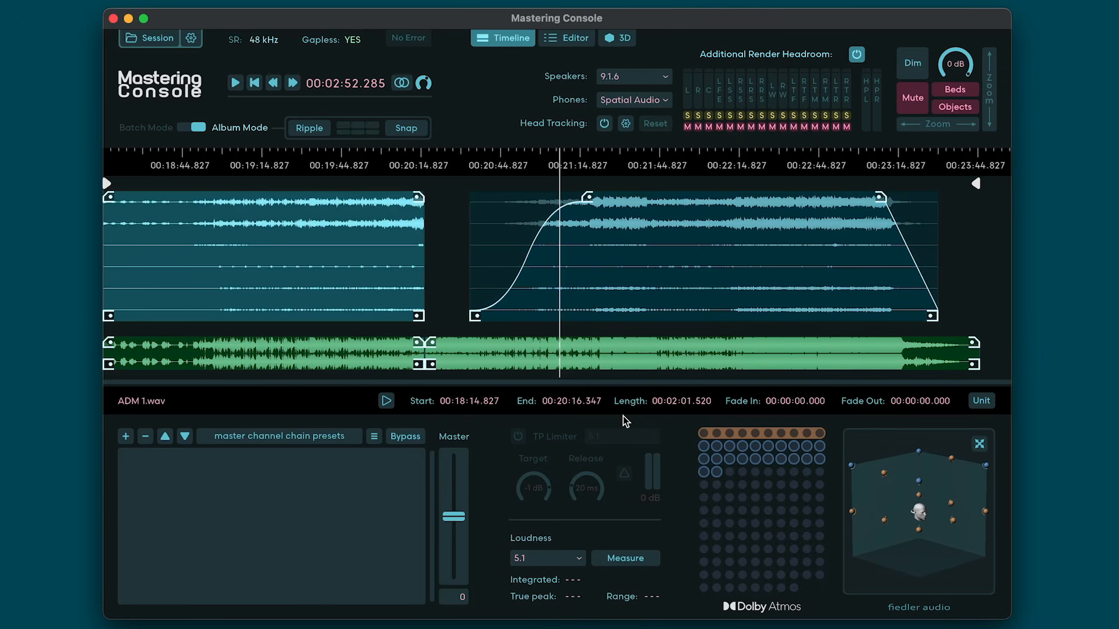
pyautogui.click(474, 418)
pyautogui.press('Return')
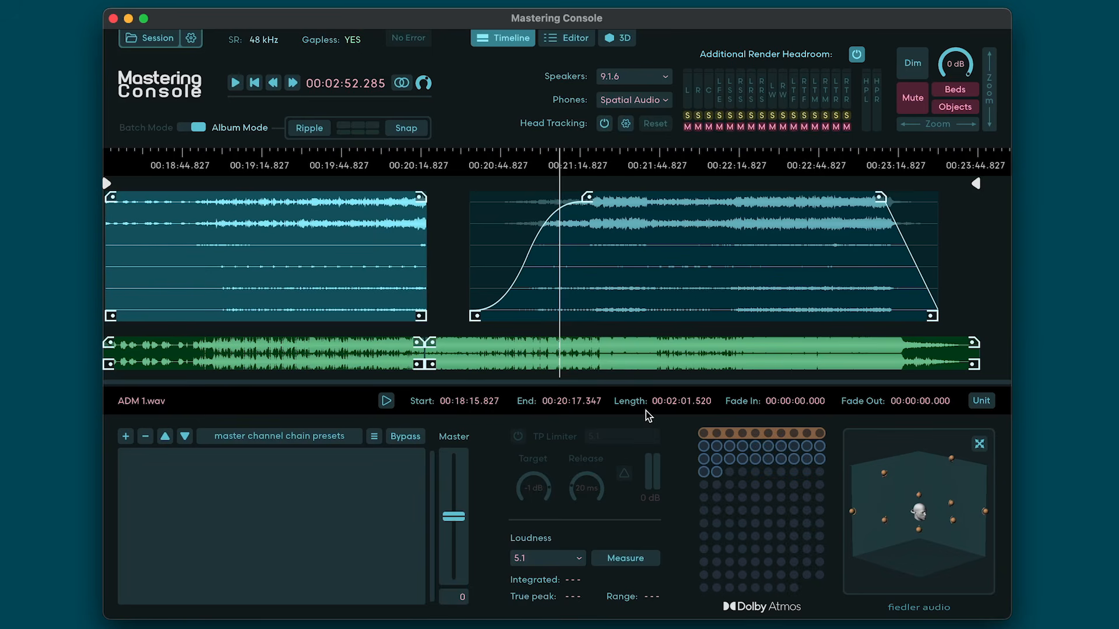
# Set the length of ADM 1.wav to 00:01:01.520.
pyautogui.click(676, 405)
pyautogui.click(677, 403)
pyautogui.press('BackSpace')
pyautogui.write('1')
pyautogui.press('Return')
# Give ADM 1.wav a fade-in of 10 seconds and a fade-out of 20 seconds.
pyautogui.click(795, 401)
pyautogui.write('10')
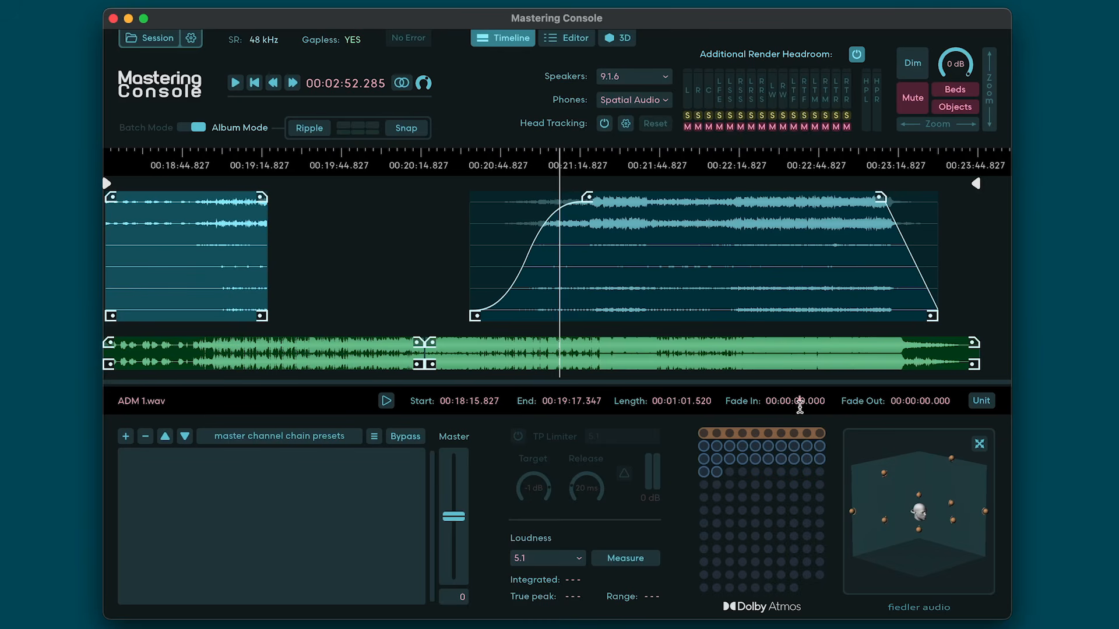
pyautogui.press('Return')
pyautogui.click(922, 406)
pyautogui.write('20')
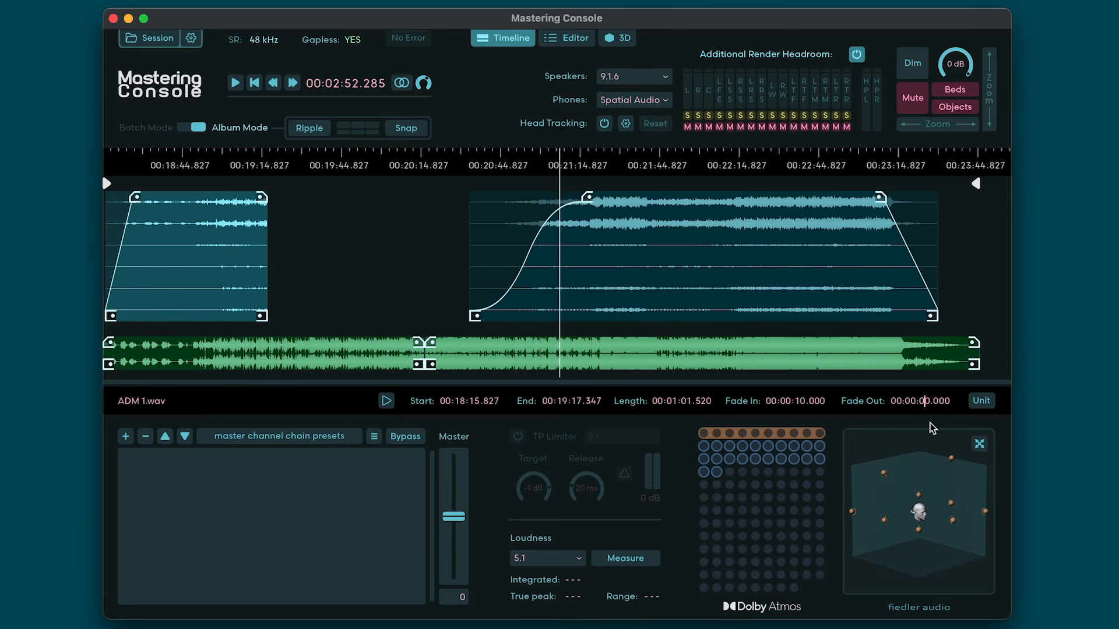
pyautogui.press('Return')
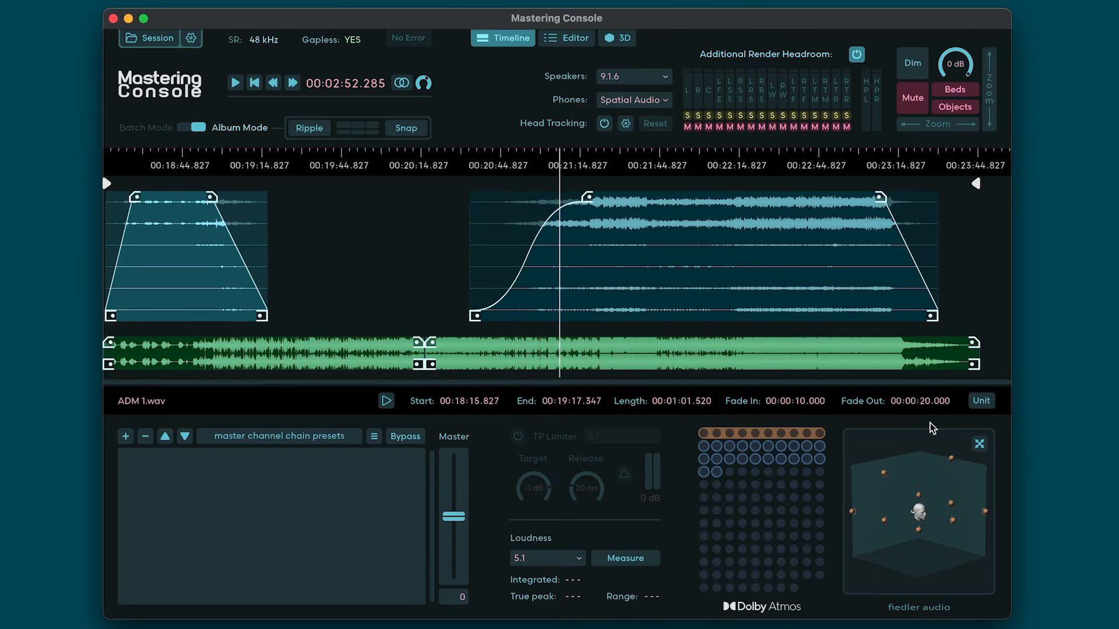
# Show the cut-in and clip offset values of ADM 1.wav and set the cut-in to 00:18:19.827.
pyautogui.click(385, 401)
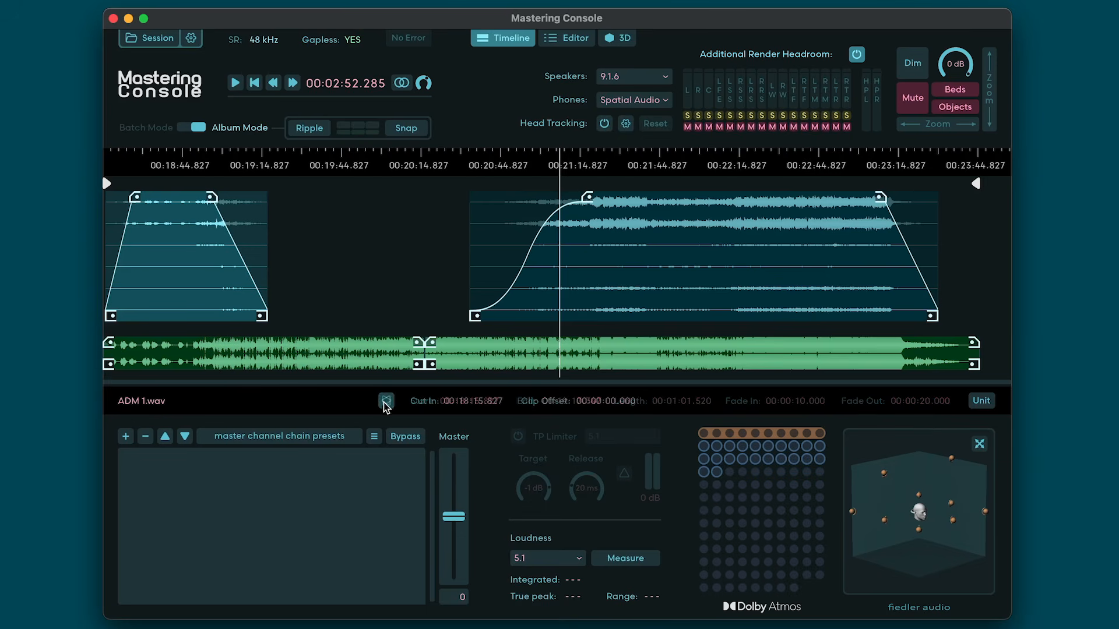
pyautogui.click(466, 404)
pyautogui.click(477, 404)
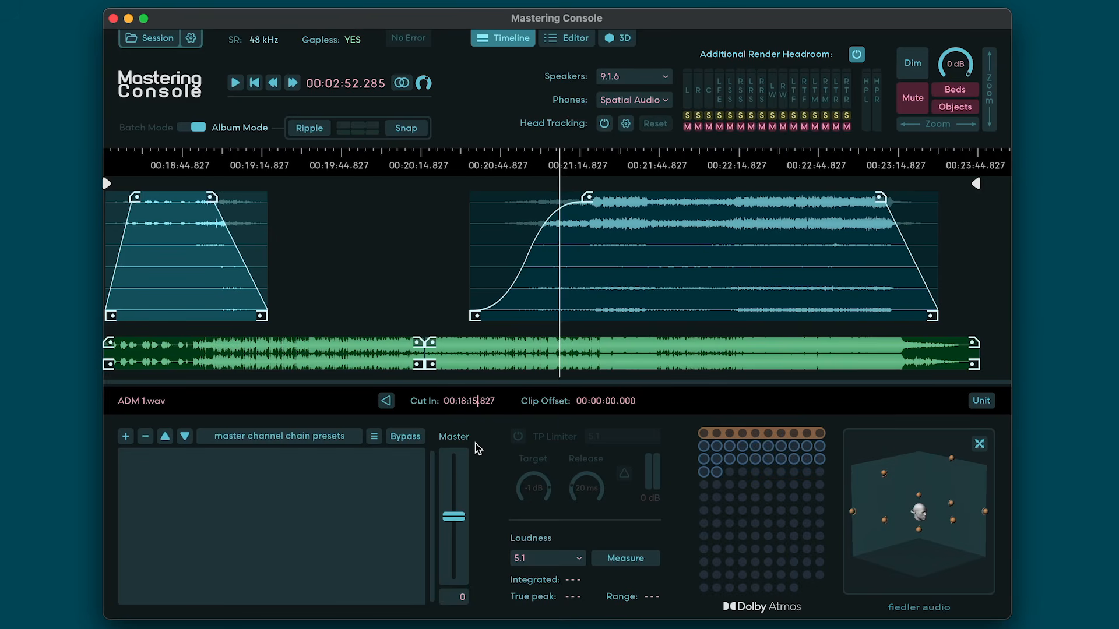
pyautogui.press('BackSpace')
pyautogui.write('9')
pyautogui.press('Return')
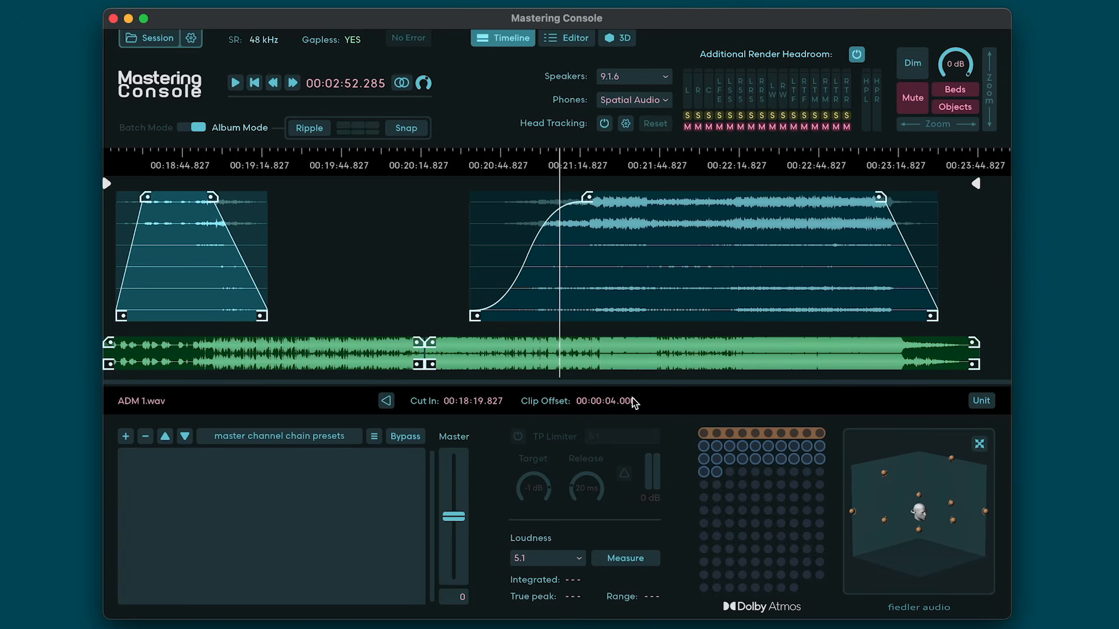
# Set the clip offset of ADM 1.wav to 00:00:14.000.
pyautogui.click(609, 402)
pyautogui.press('BackSpace')
pyautogui.write('1')
pyautogui.press('Return')
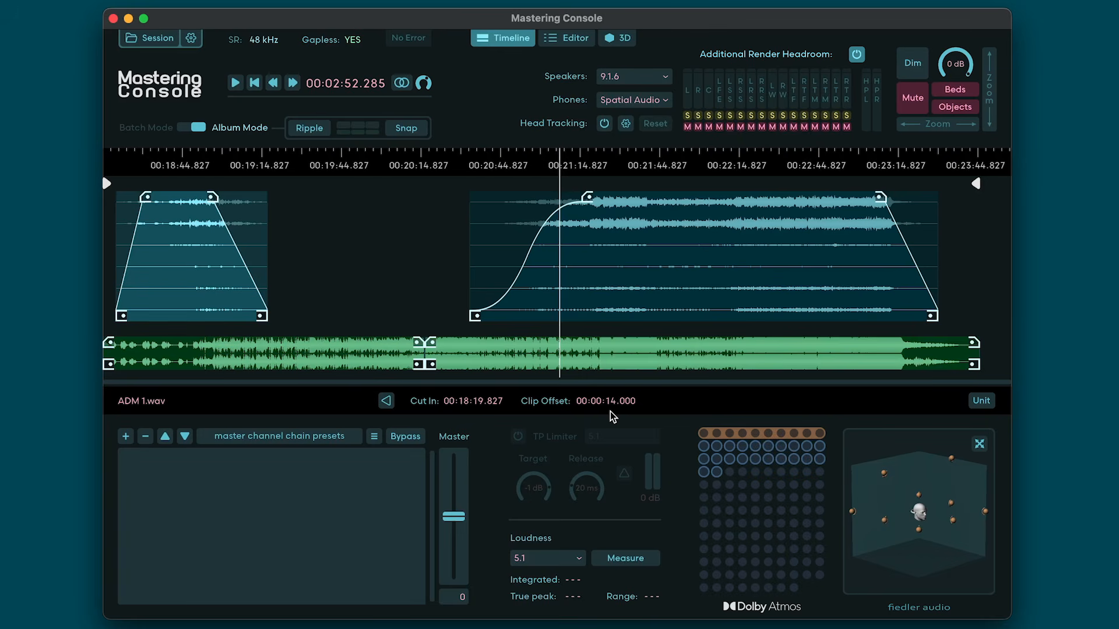
# Change the time unit to frames and on to samples, with the clip's start, end and fade values shown.
pyautogui.click(983, 402)
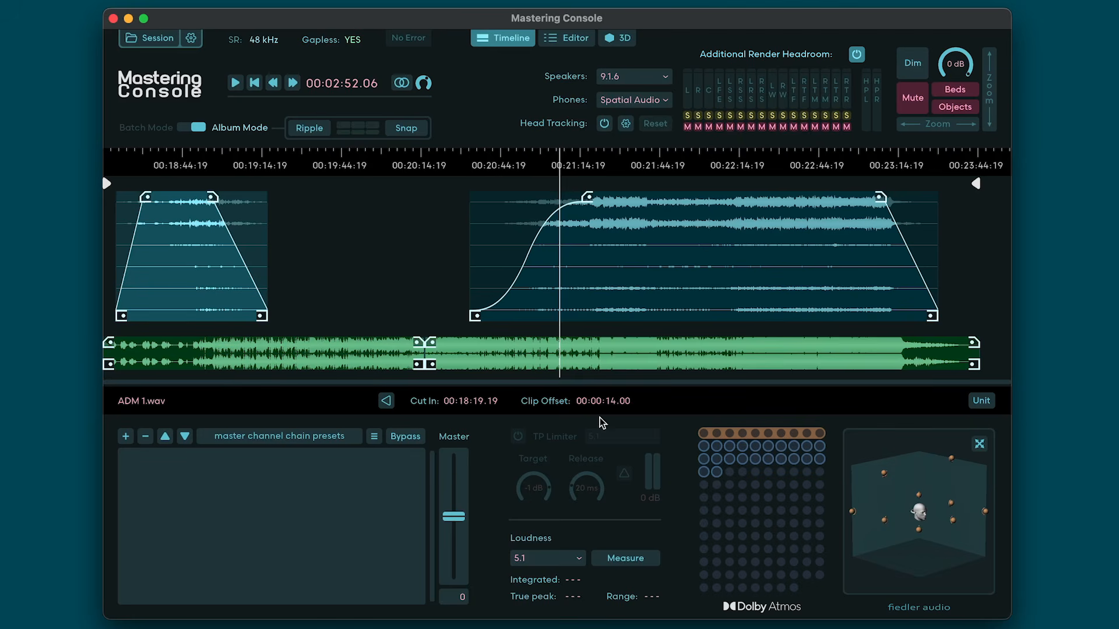
pyautogui.click(379, 402)
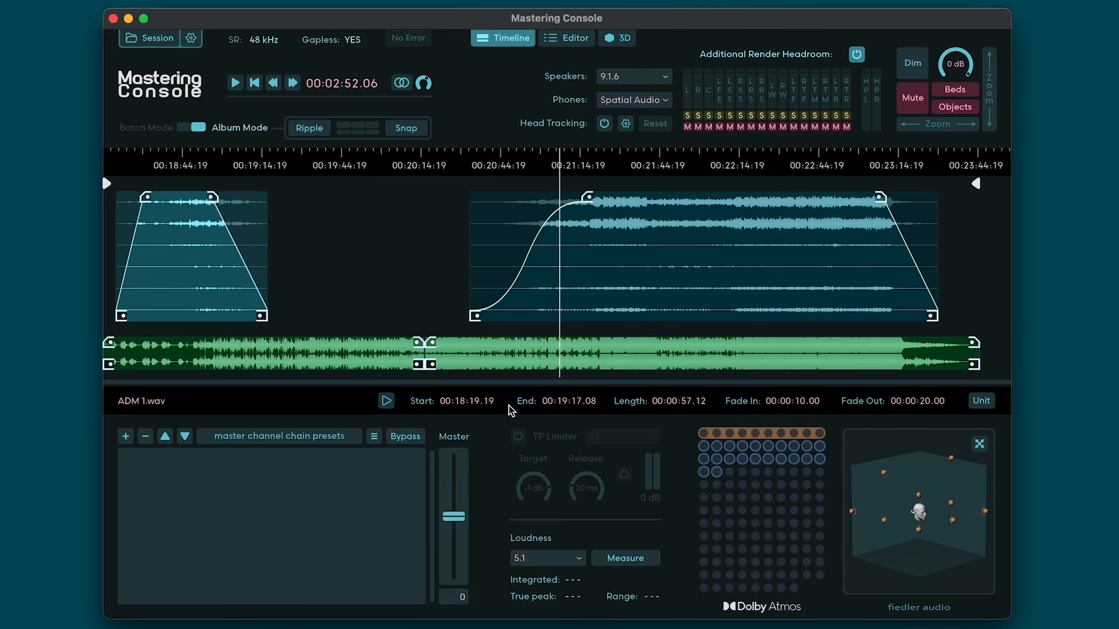
pyautogui.click(980, 402)
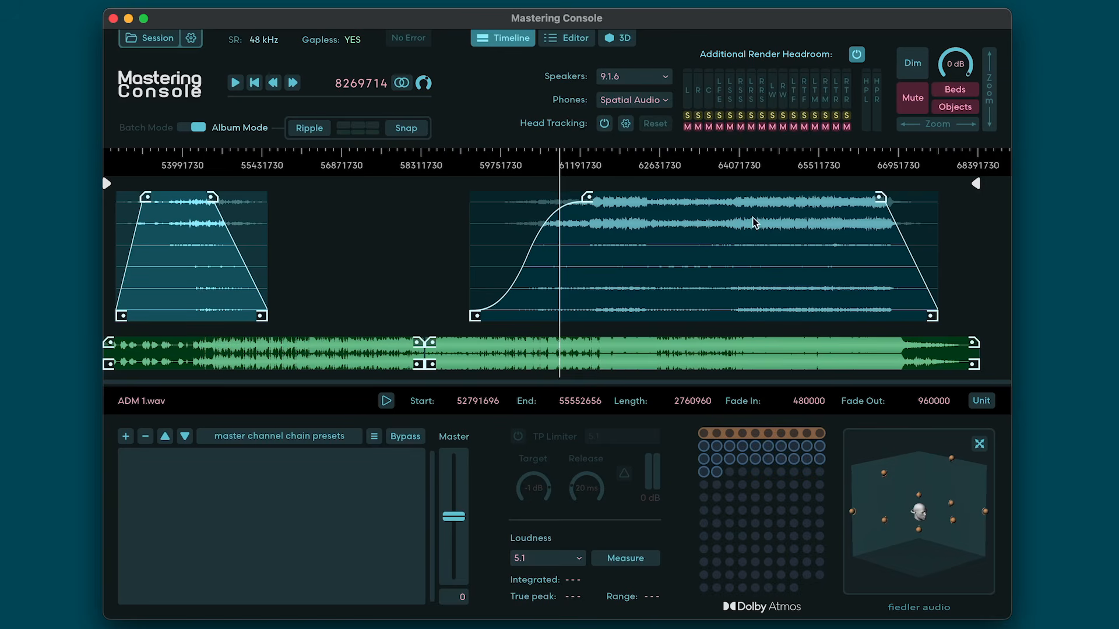
# Select the album region above the clips and rename it Region 1.
pyautogui.click(753, 183)
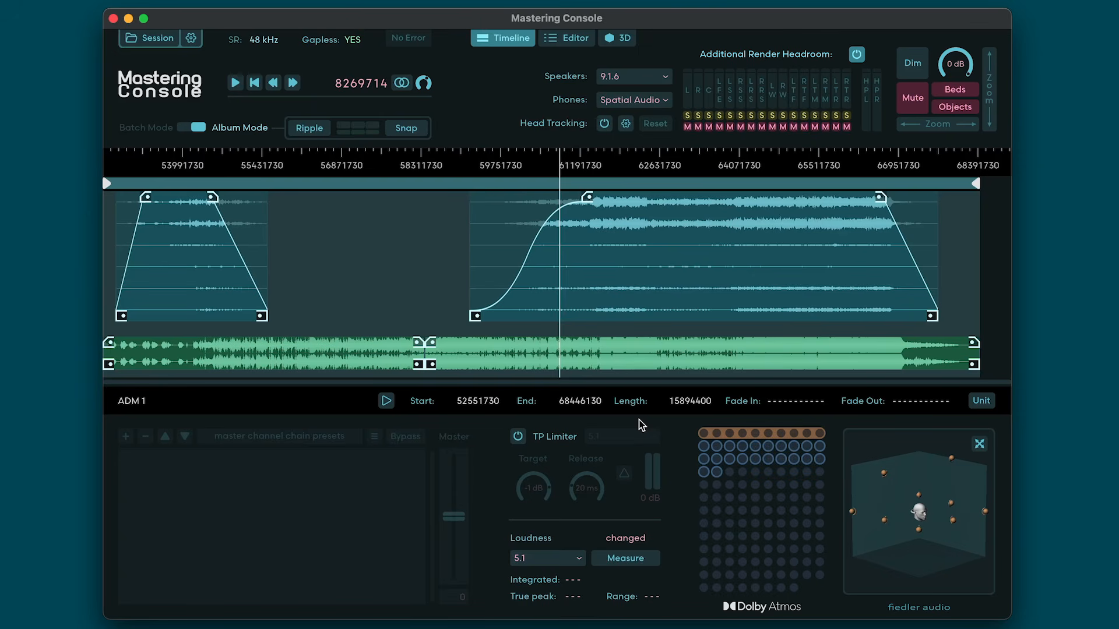
pyautogui.doubleClick(175, 399)
pyautogui.write('Region 1')
pyautogui.press('Return')
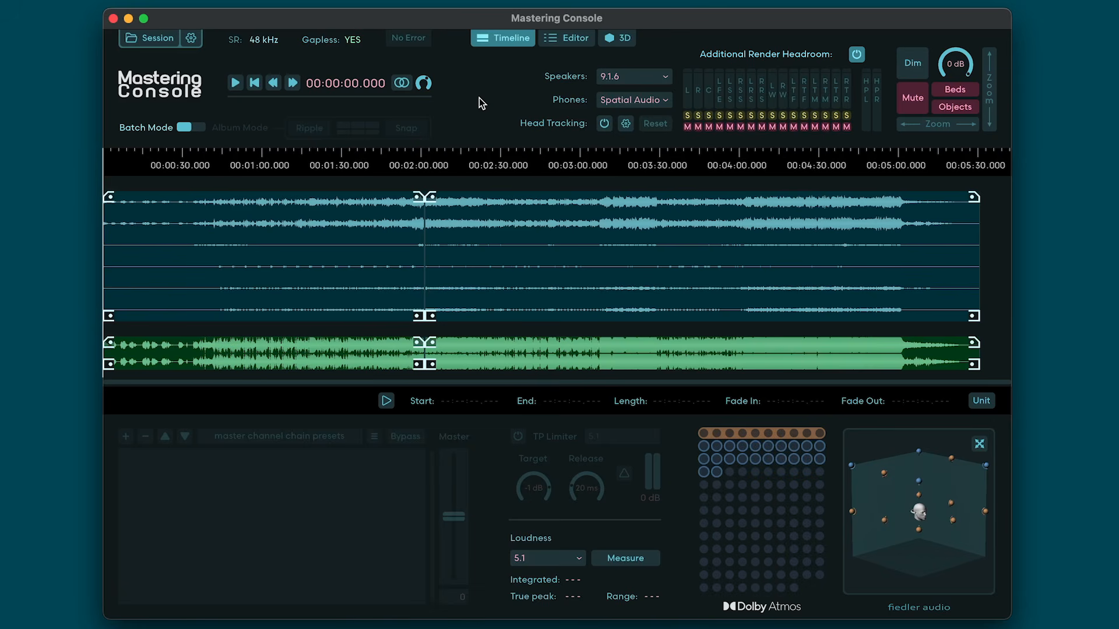
# Select the ADM 1 clip in Batch Mode and add the gravitas MDS plug-in to its master channel chain.
pyautogui.click(372, 250)
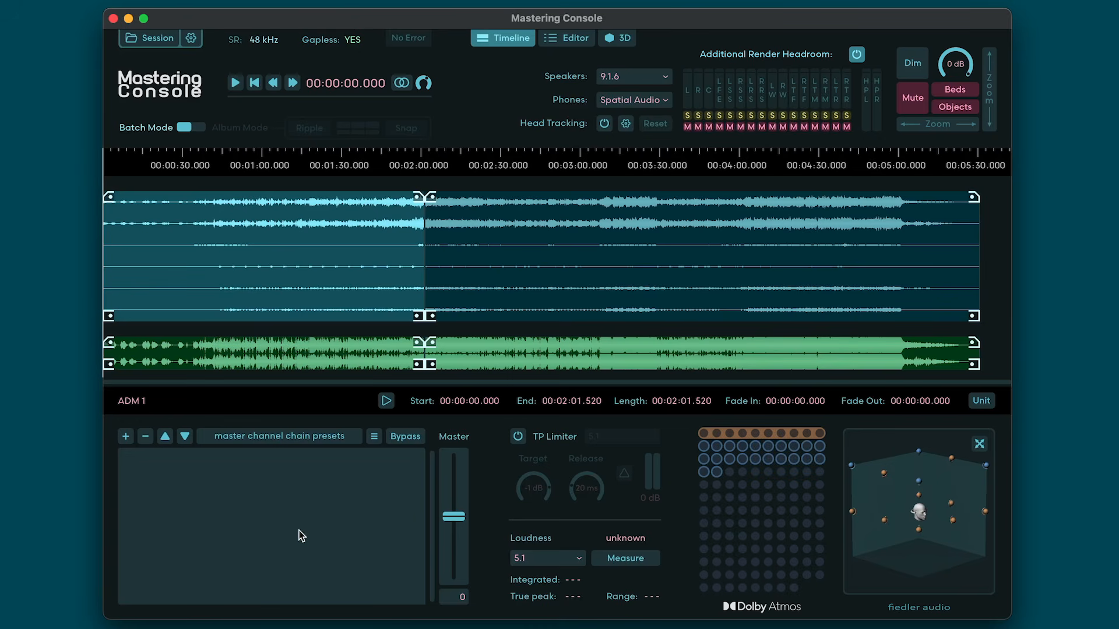
pyautogui.click(125, 436)
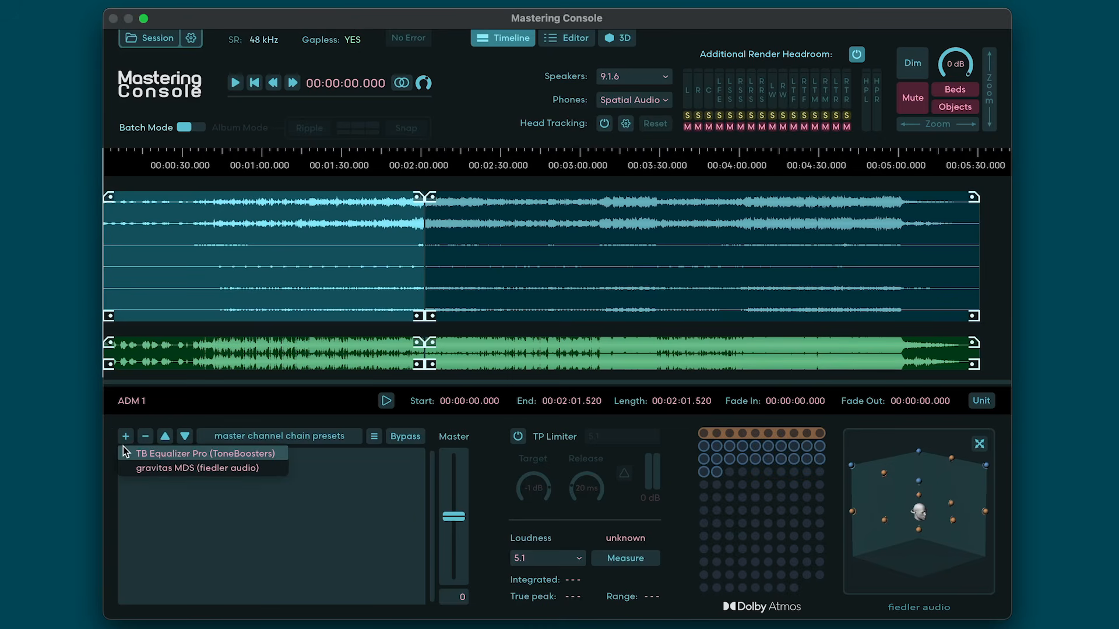
pyautogui.click(138, 464)
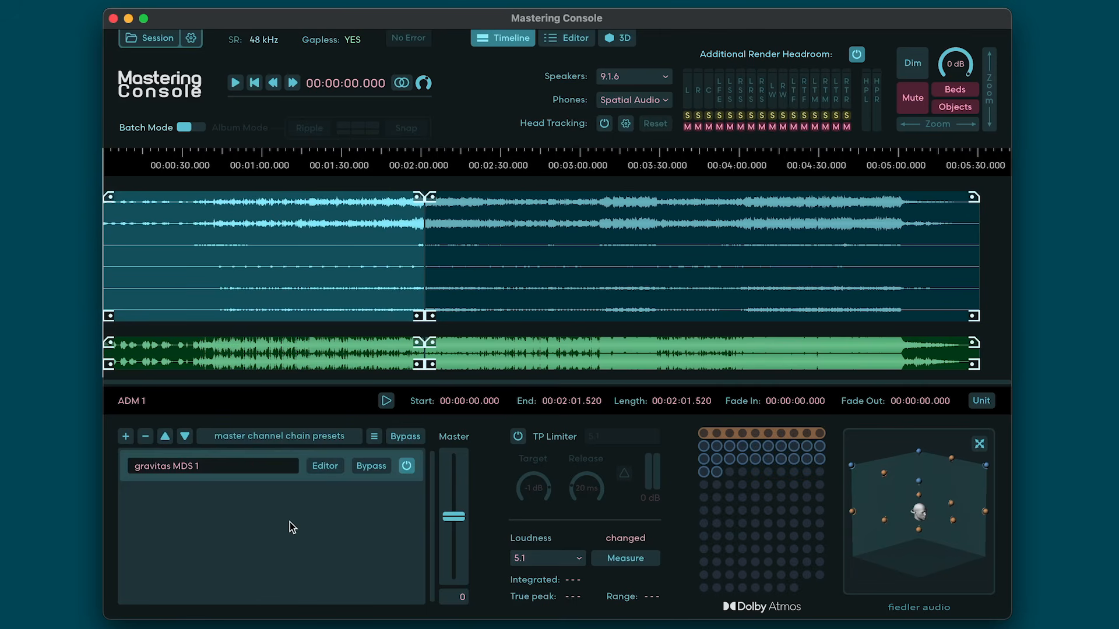
# Select the Stereo 1.wav clip and add the fiedler audio plug-in gravitas MDS to its master channel chain.
pyautogui.click(282, 364)
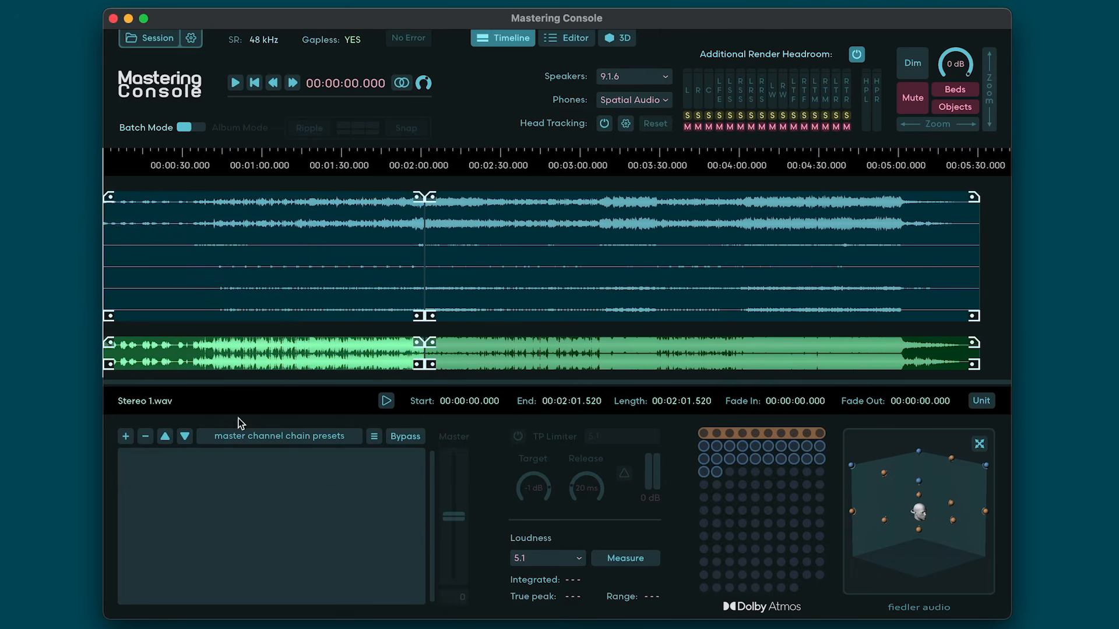
pyautogui.click(126, 436)
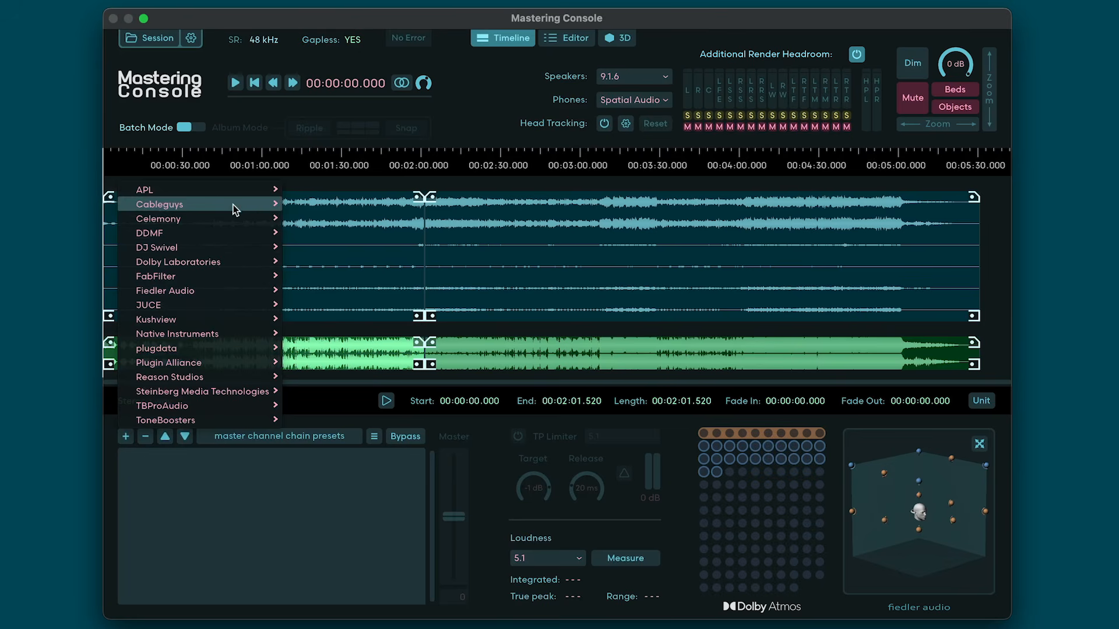
pyautogui.moveTo(240, 291)
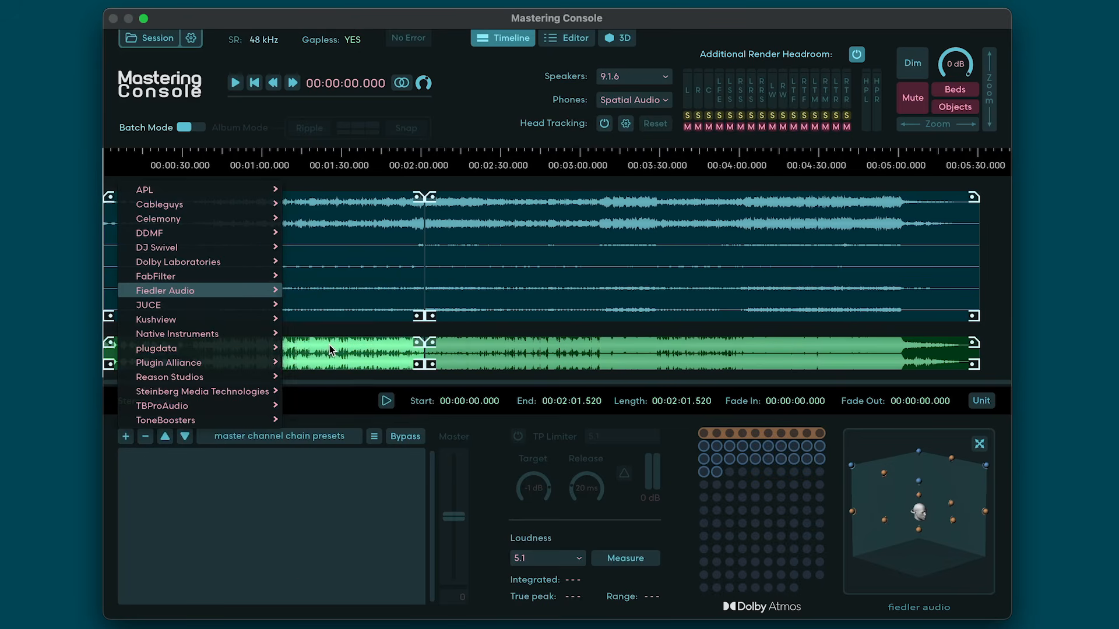
pyautogui.click(330, 348)
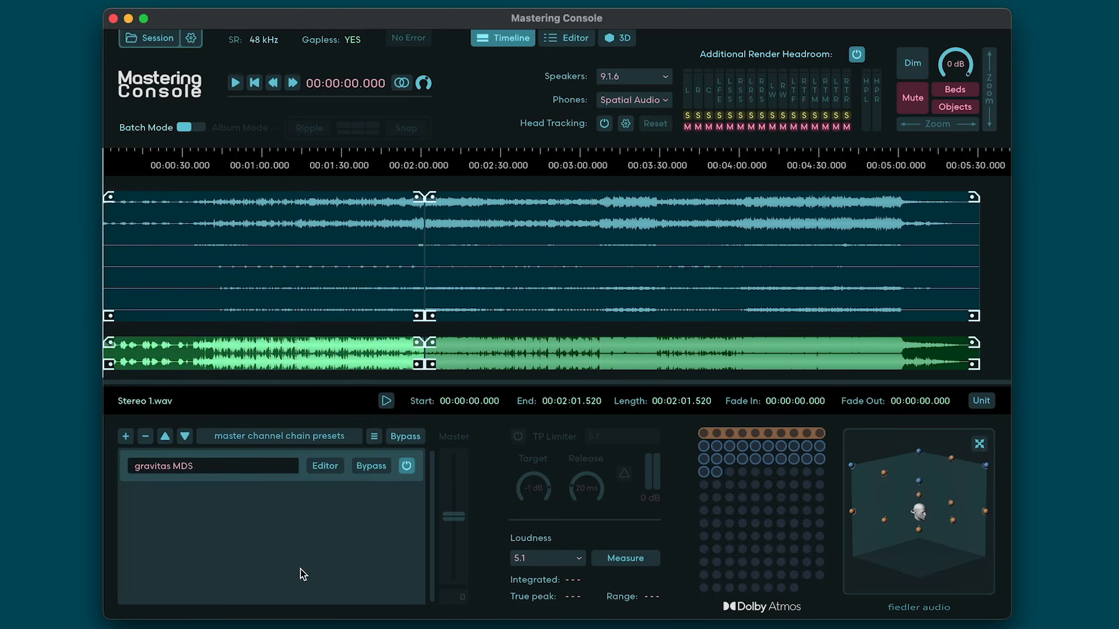
# Reselect the ADM 1 clip and view the VST3 plug-in setup with its scan folders and plug-in list.
pyautogui.click(297, 292)
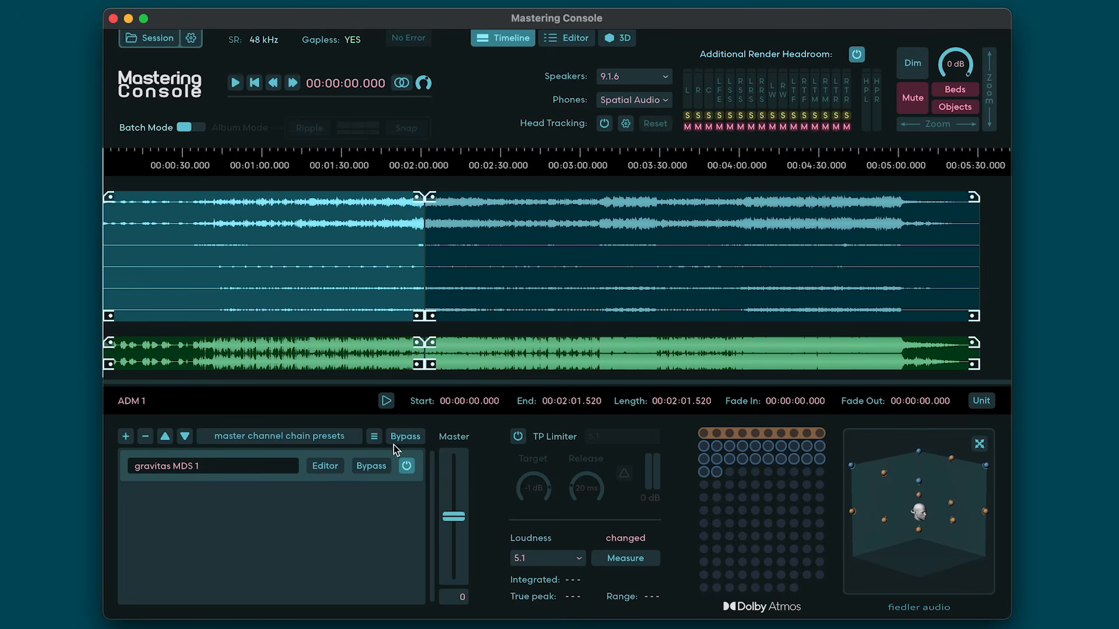
pyautogui.click(191, 39)
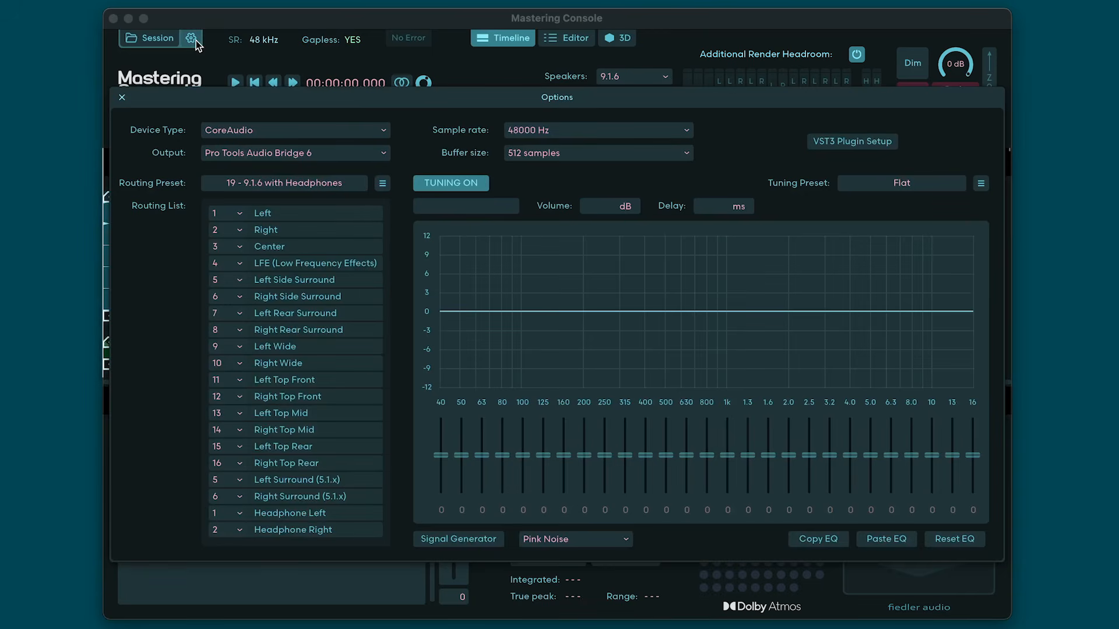
pyautogui.click(842, 148)
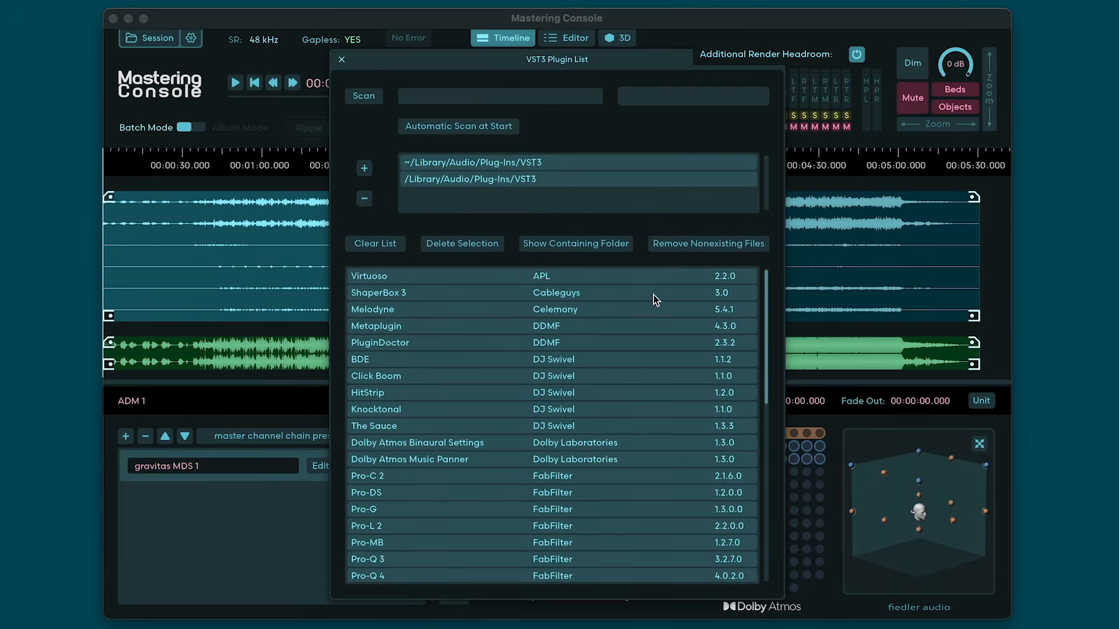
pyautogui.click(342, 59)
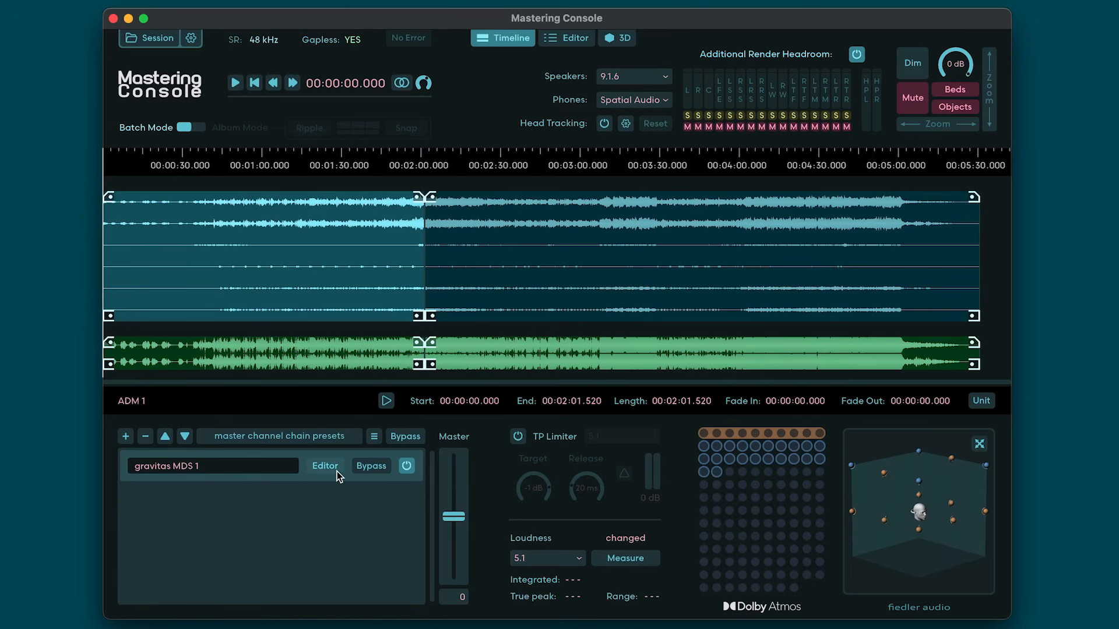
# Add a second gravitas MDS to the ADM 1 master channel chain and remove it again.
pyautogui.click(125, 435)
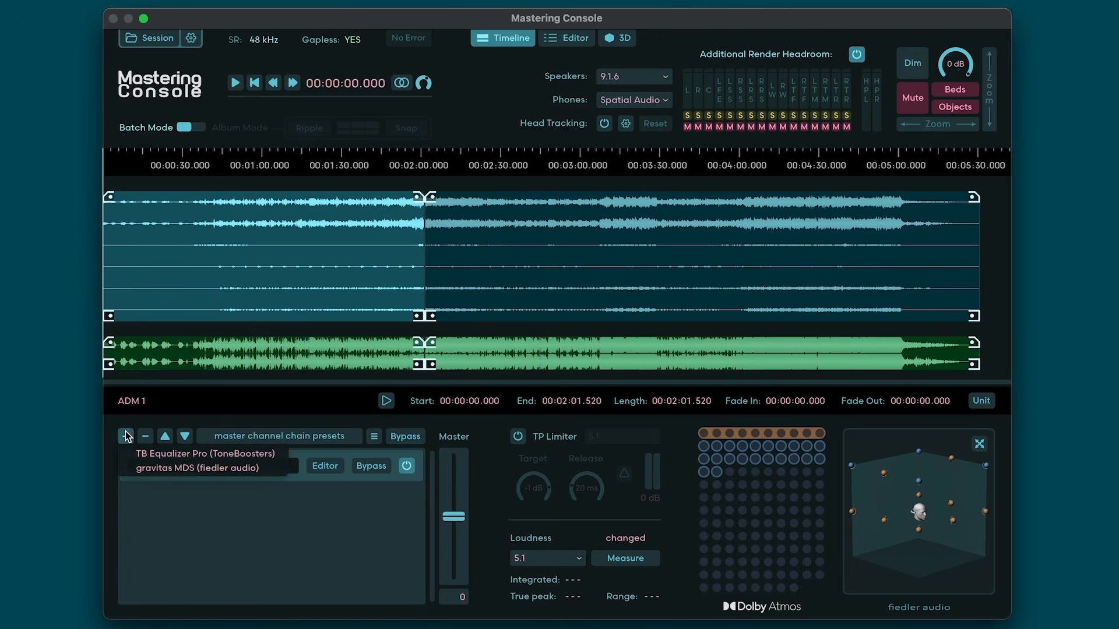
pyautogui.click(145, 468)
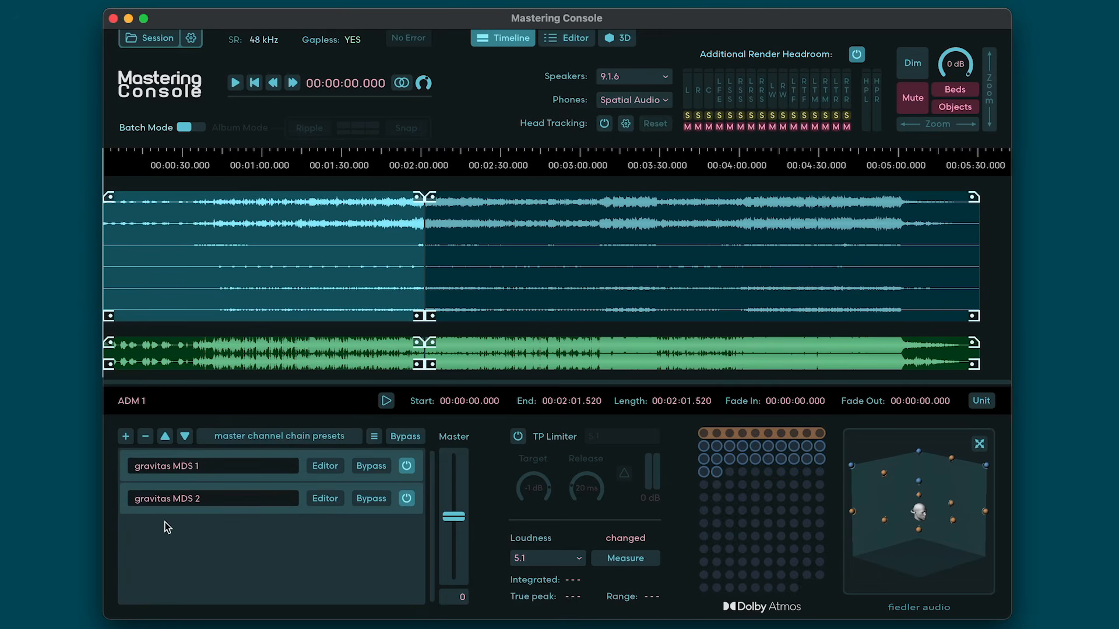
pyautogui.click(146, 440)
pyautogui.click(532, 386)
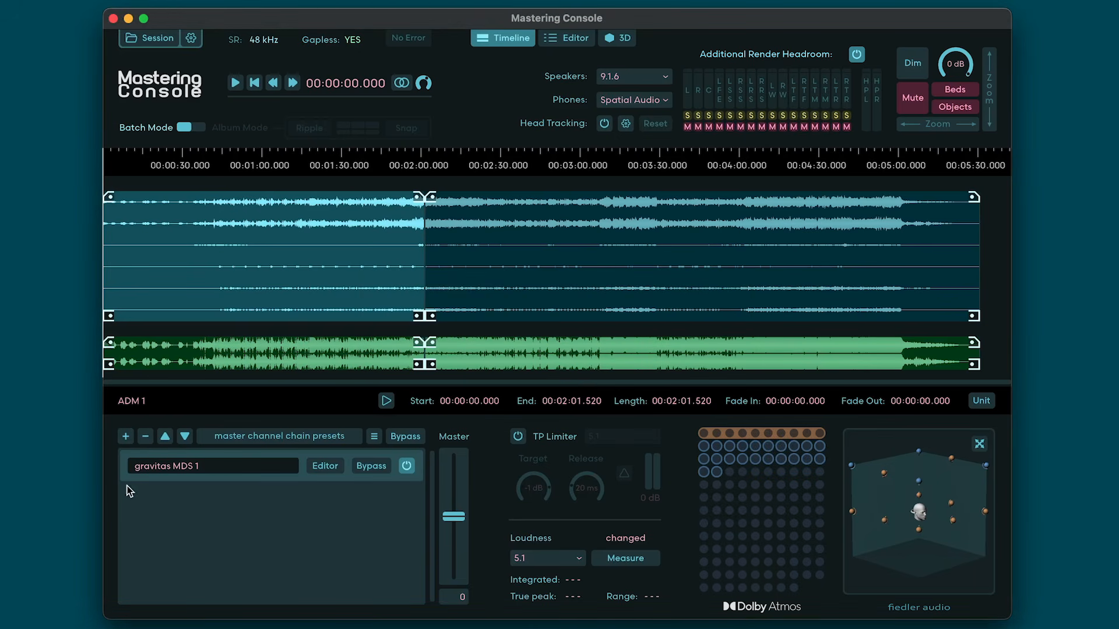
# Add two more gravitas MDS plug-ins to the ADM 1 master channel chain.
pyautogui.click(126, 437)
pyautogui.click(135, 467)
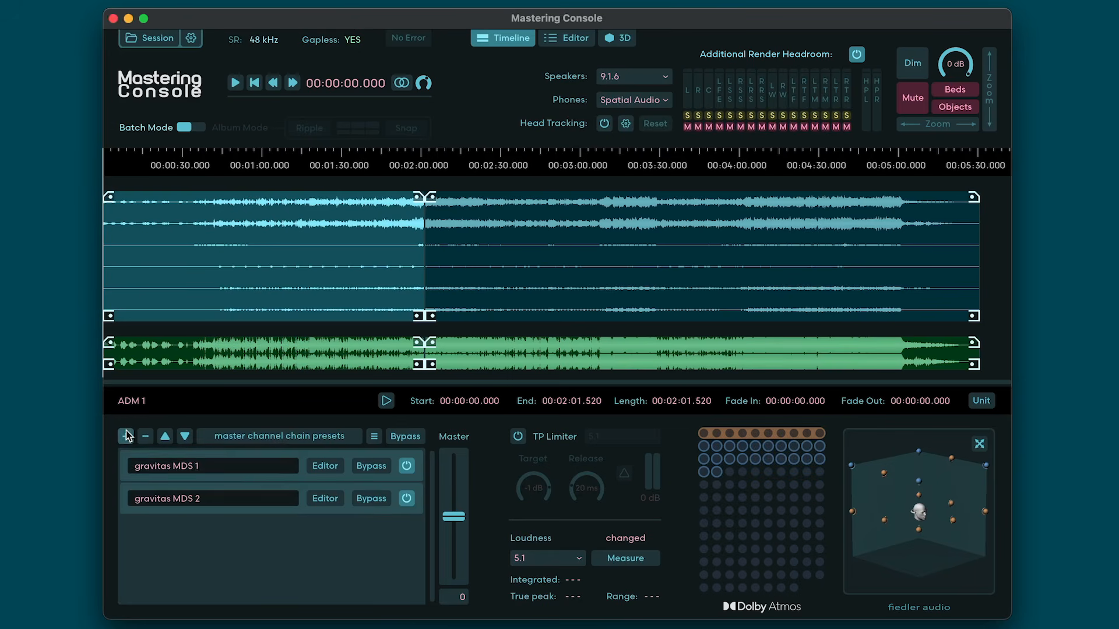
pyautogui.click(125, 437)
pyautogui.click(135, 468)
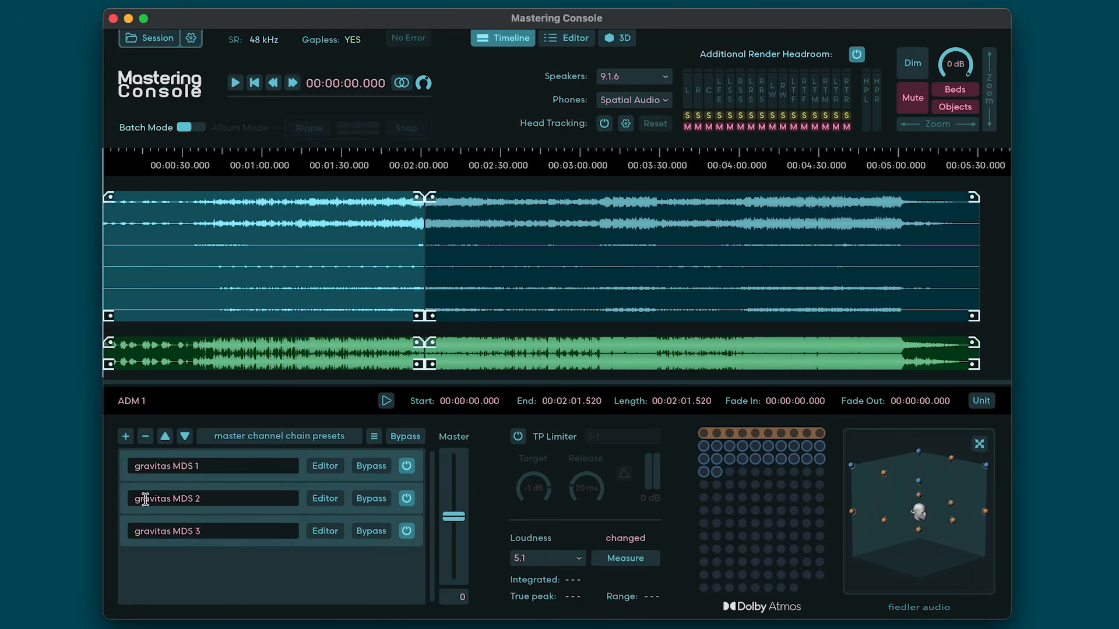
# Move the gravitas MDS 3 plug-in up the chain and back down to the last slot.
pyautogui.click(241, 541)
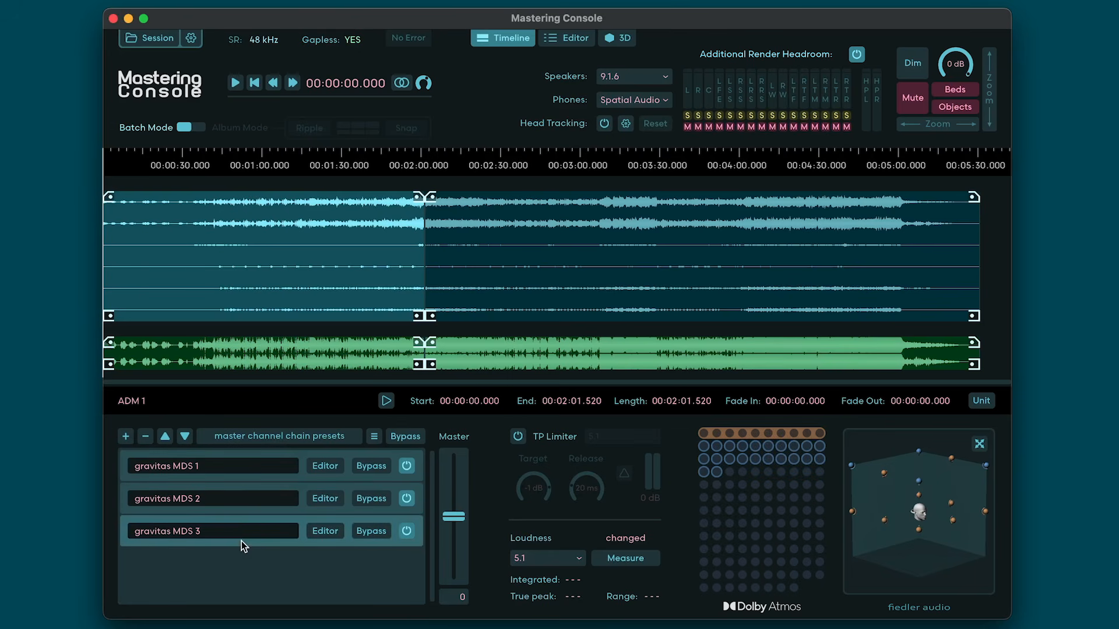
pyautogui.click(166, 440)
pyautogui.click(165, 440)
pyautogui.click(184, 438)
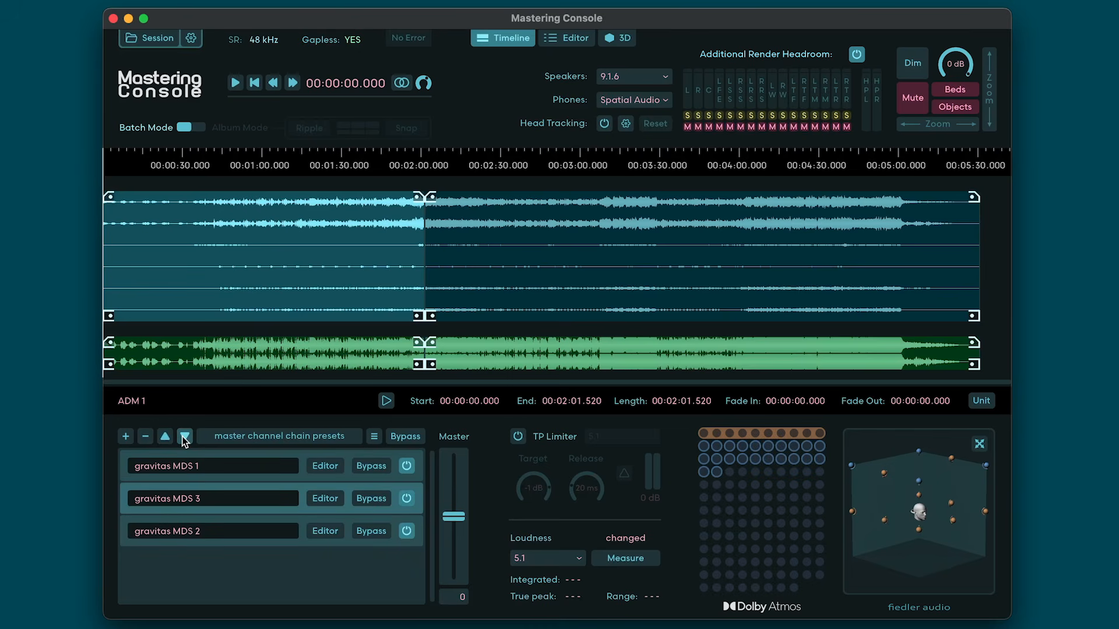
pyautogui.click(184, 438)
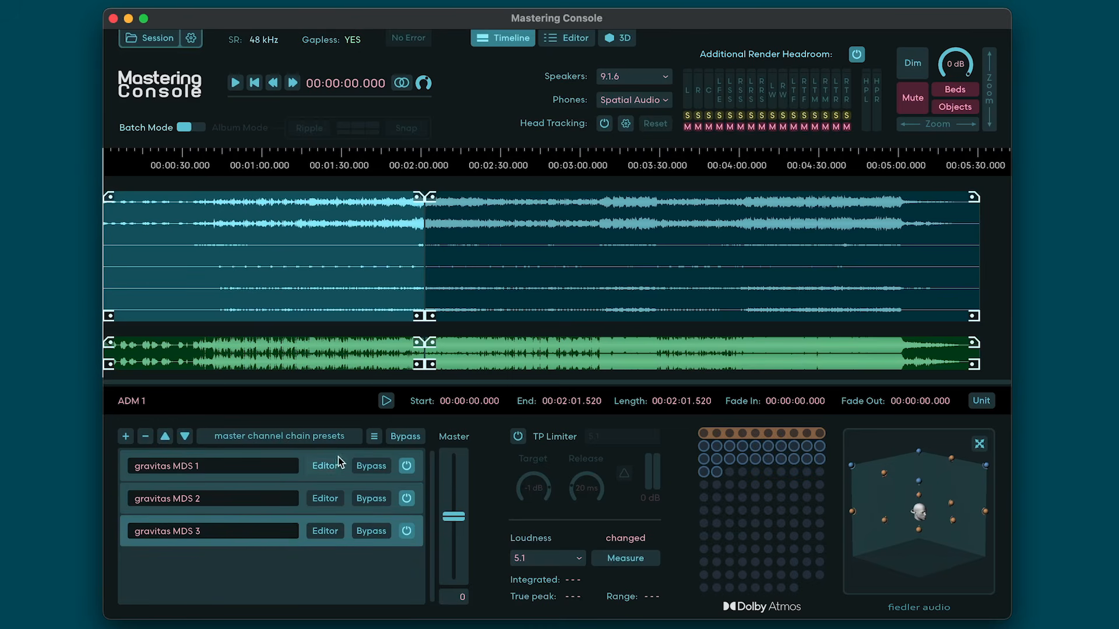
# Load the saved preset chain 1 into the ADM 1 master channel chain.
pyautogui.click(375, 437)
pyautogui.click(373, 439)
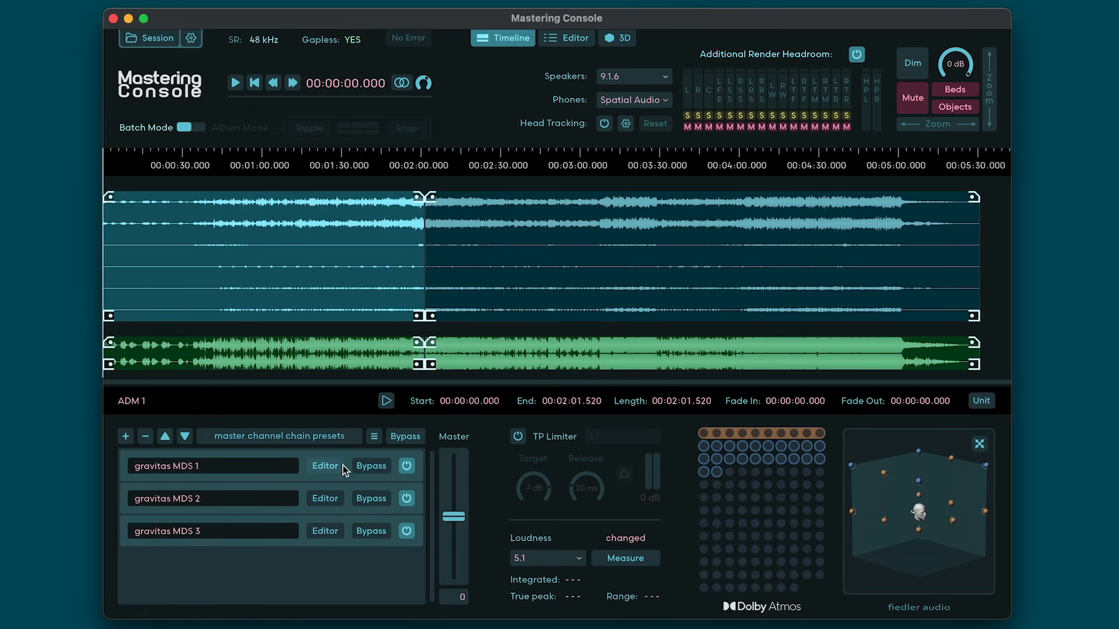
pyautogui.click(291, 439)
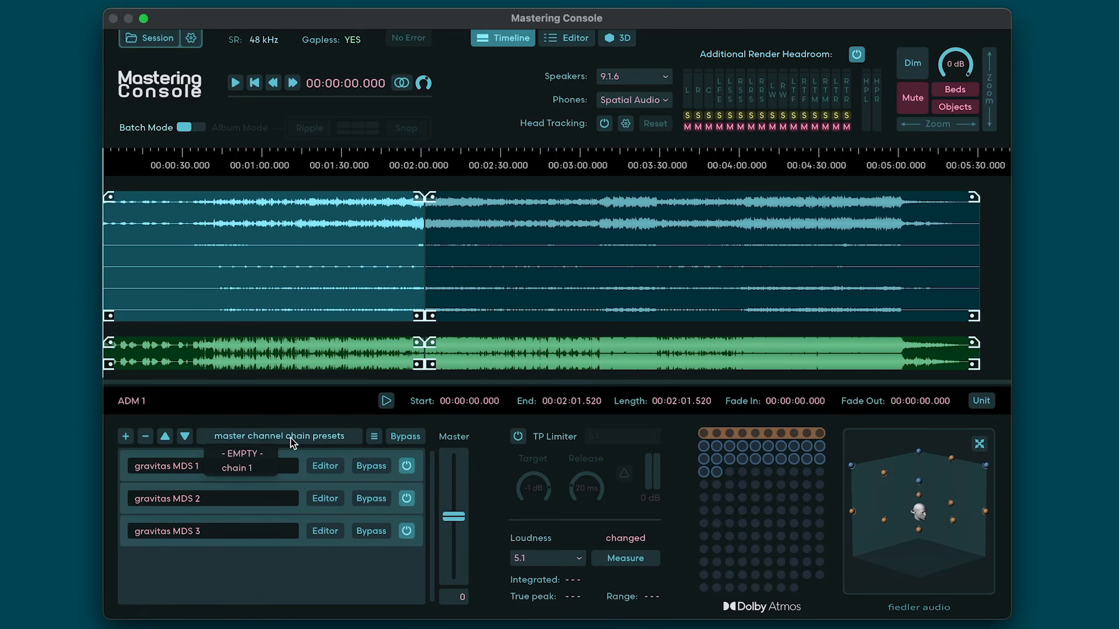
pyautogui.click(251, 470)
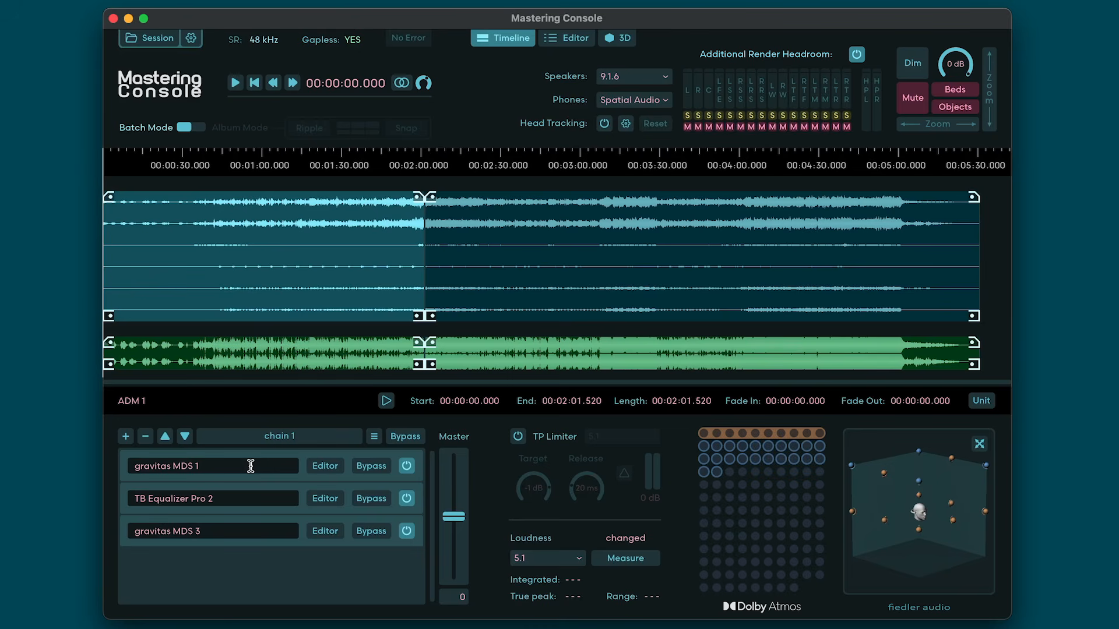
# View the chain preset options, and bypass the whole master channel chain and re-enable it.
pyautogui.click(374, 437)
pyautogui.click(376, 436)
pyautogui.click(413, 437)
pyautogui.click(414, 437)
# Rename the first plug-in in the chain to basic compression and toggle the power of TB Equalizer Pro 2.
pyautogui.moveTo(227, 464); pyautogui.dragTo(127, 468)
pyautogui.write('basic compression')
pyautogui.click(408, 499)
# Show the plug-in window of basic compression and start playback.
pyautogui.click(325, 466)
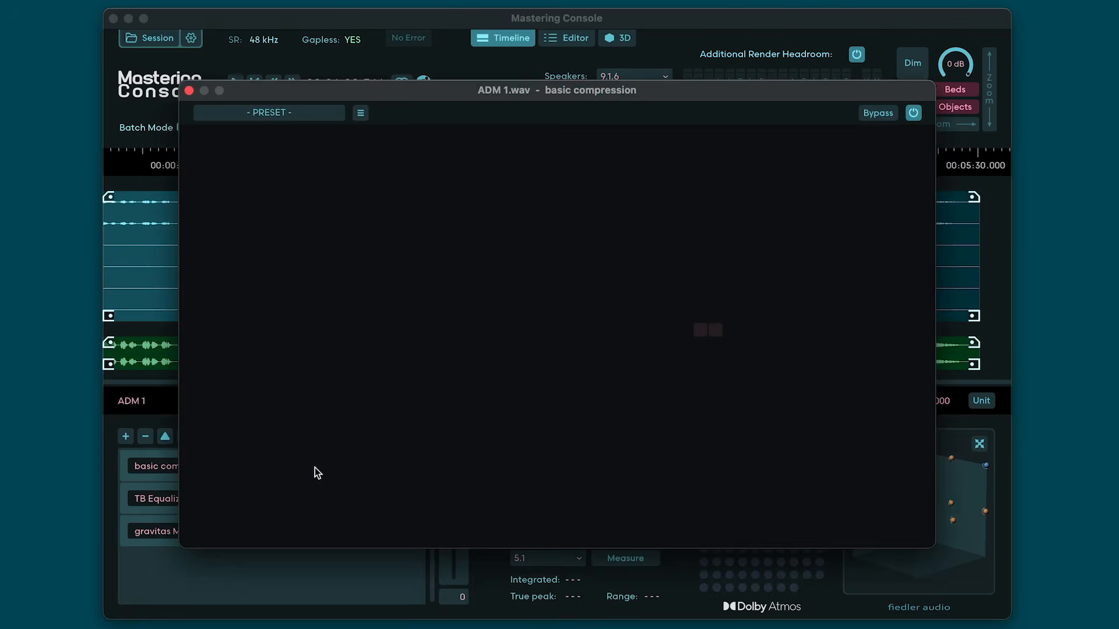
pyautogui.press('space')
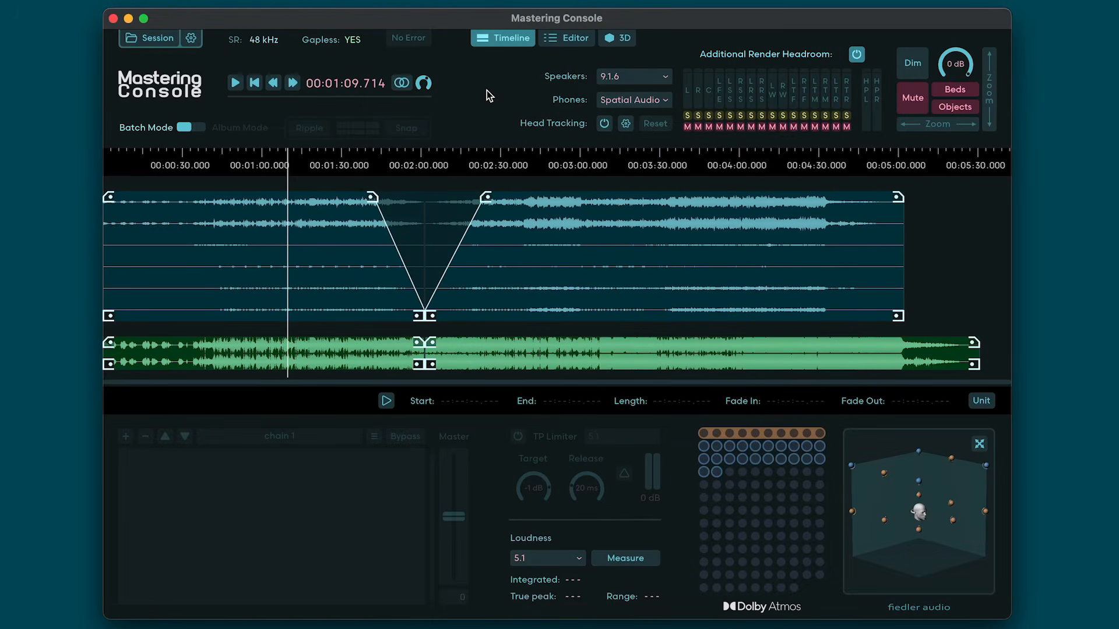
# Undo the recent trim, fade and plug-in removal edits on the ADM 1 and ADM 2 clips.
pyautogui.press('super+z')
pyautogui.press('super+z')
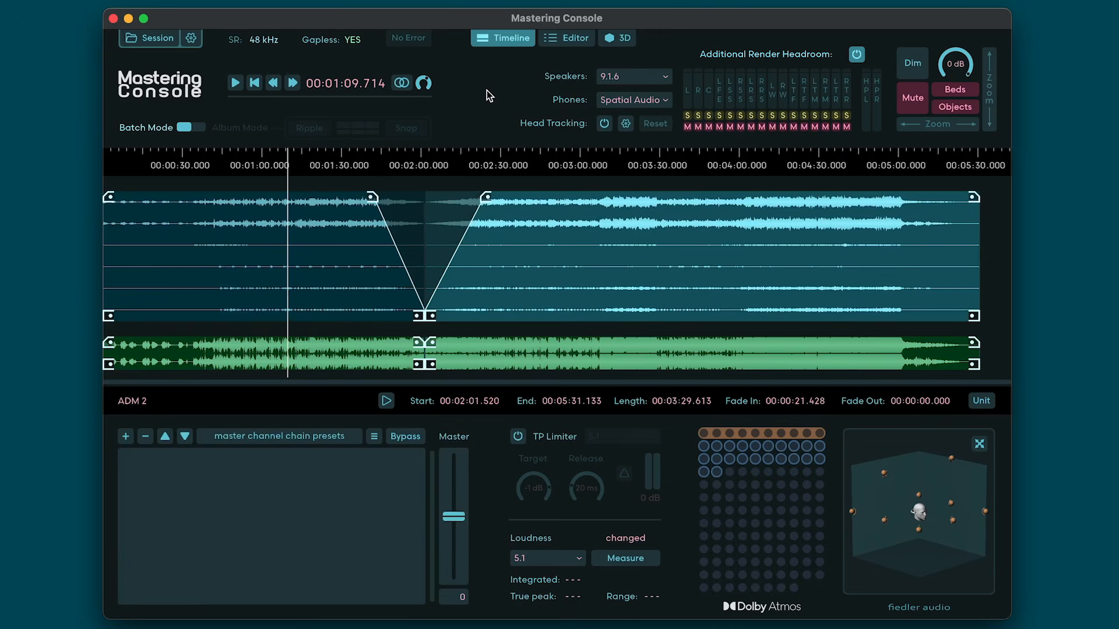
pyautogui.press('super+z')
pyautogui.press('super+z')
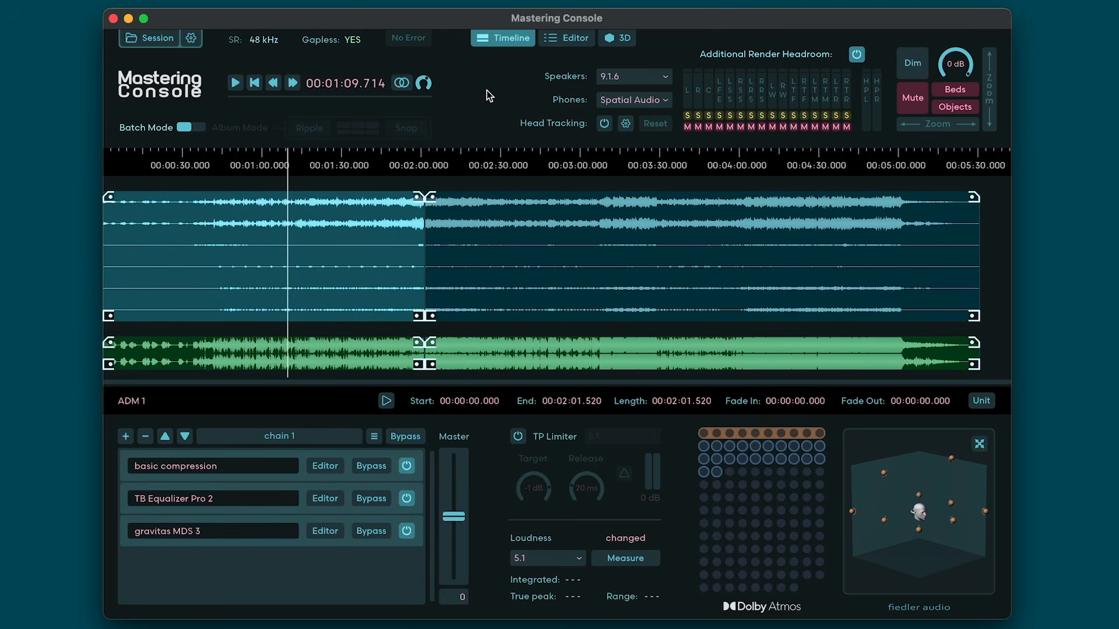
# Redo the fades and the ADM 2 end trim, and undo the last edit once more.
pyautogui.press('super+shift+z')
pyautogui.press('super+shift+z')
pyautogui.press('super+shift+z')
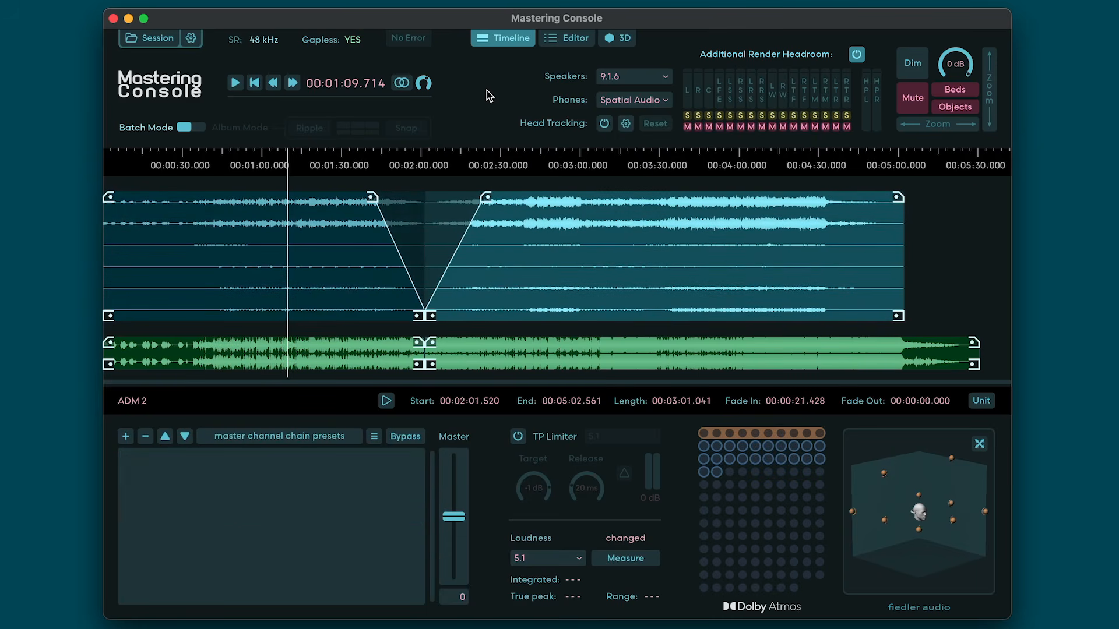
pyautogui.press('super+z')
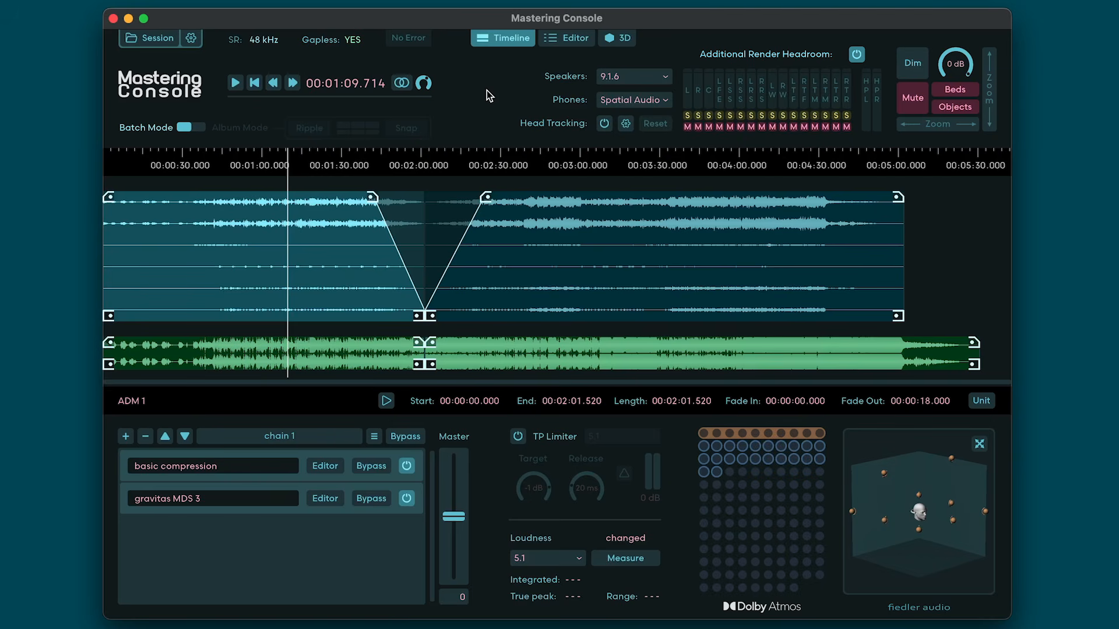
# In the channel editor for ADM 1, switch all Bed 1 channels off and on again.
pyautogui.click(573, 38)
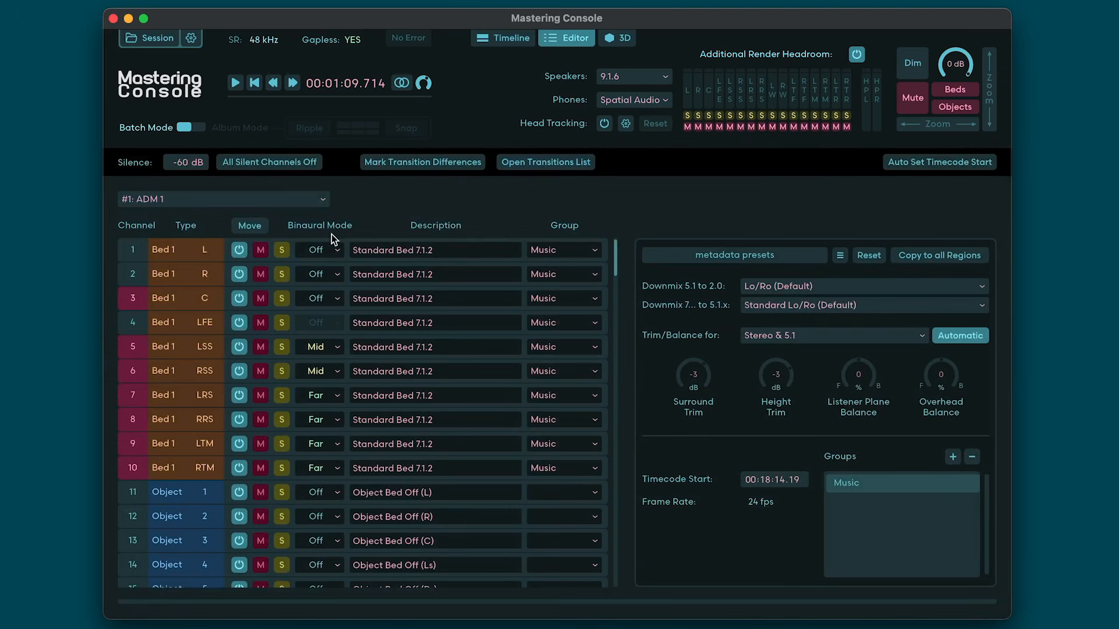
pyautogui.click(318, 251)
pyautogui.click(322, 300)
pyautogui.click(239, 299)
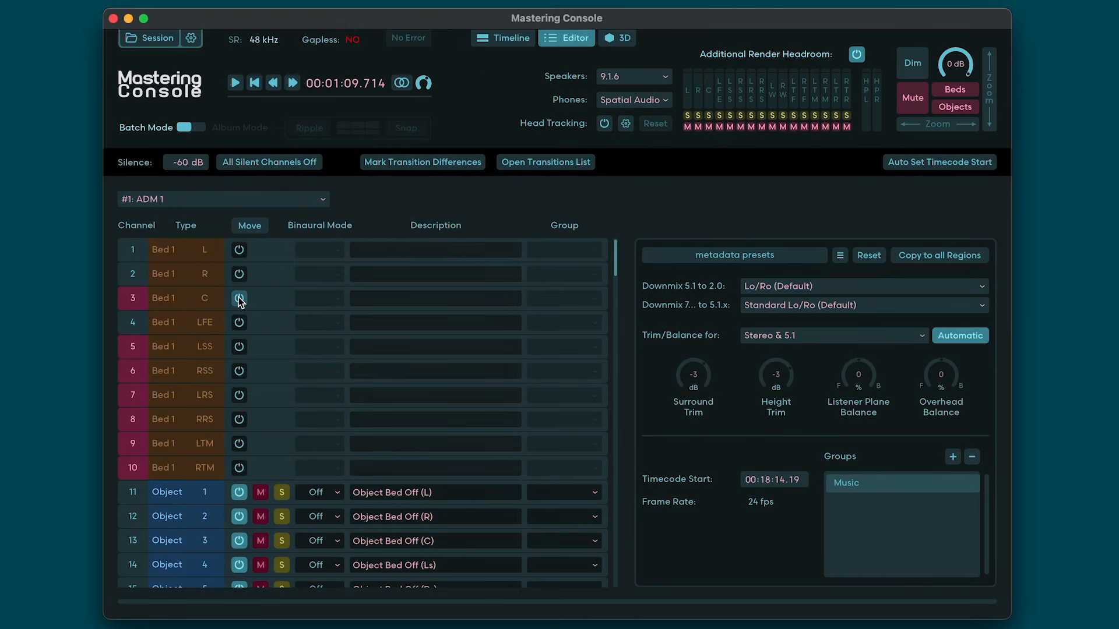
pyautogui.click(238, 298)
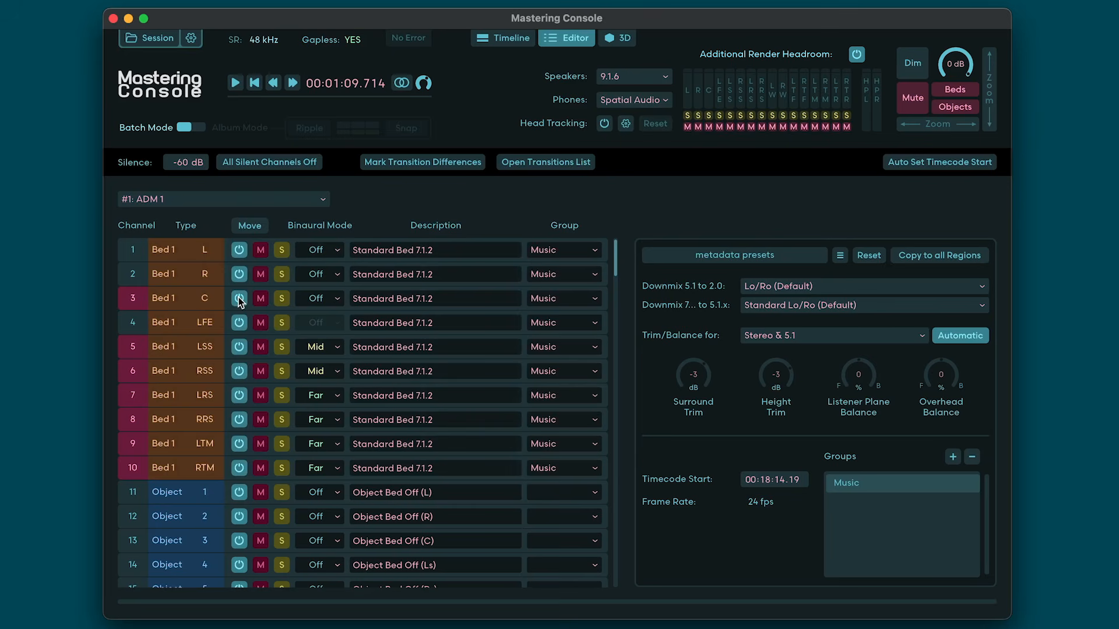
# Return to the timeline and undo the remaining fade, trim and plug-in removal edits on the ADM clips.
pyautogui.press('Tab')
pyautogui.press('super+z')
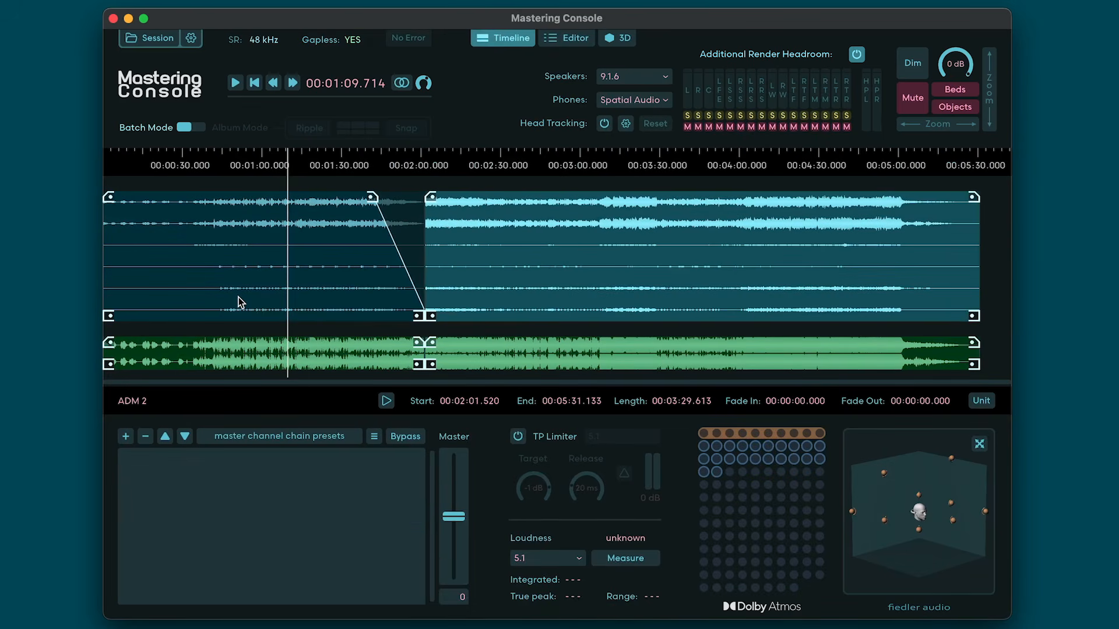
pyautogui.press('super+z')
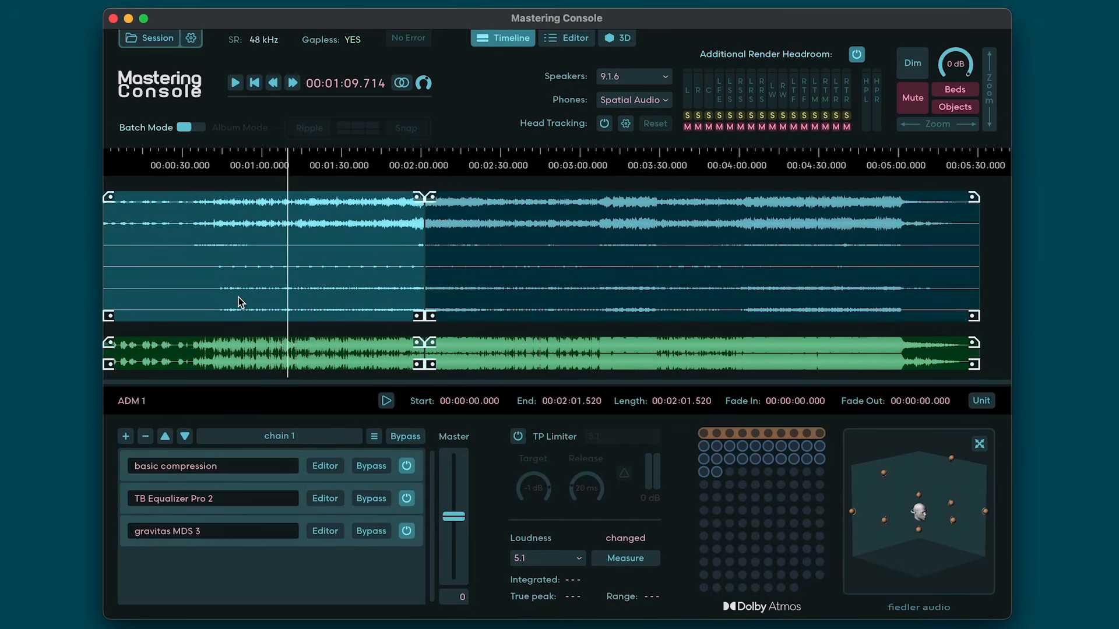